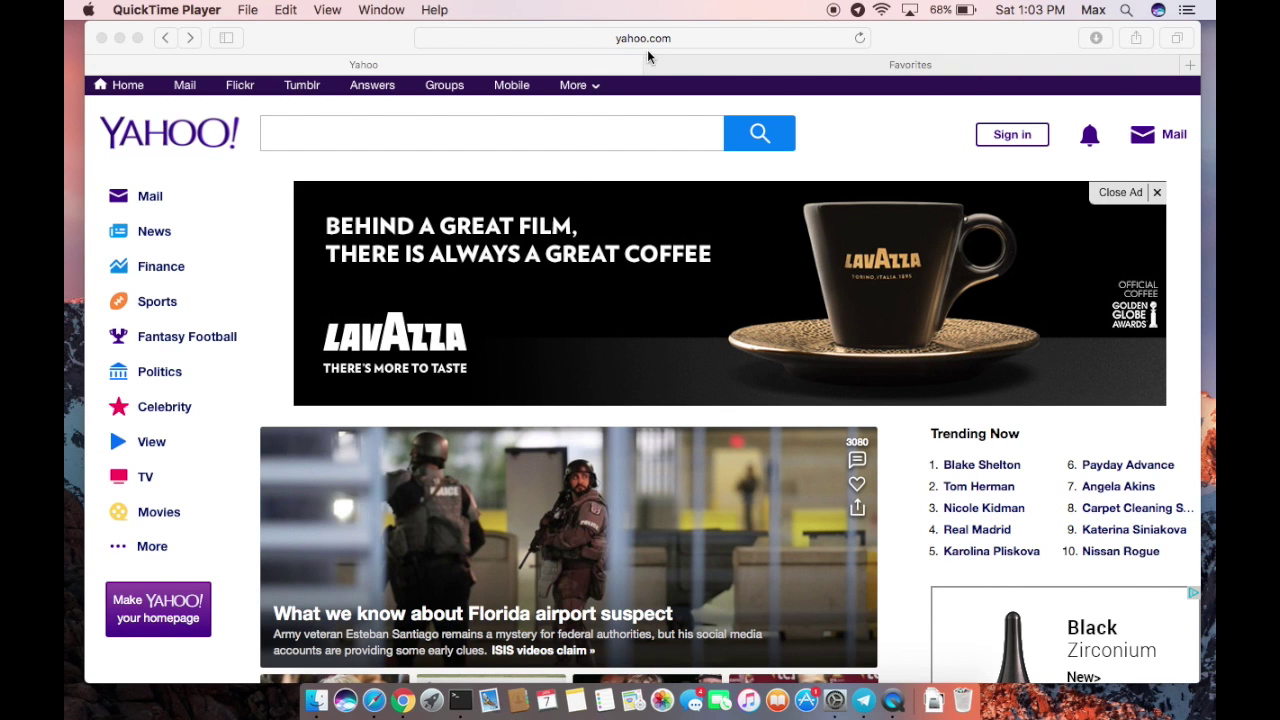
# Go to the Kodi website in Safari.
pyautogui.click(648, 40)
pyautogui.write('k')
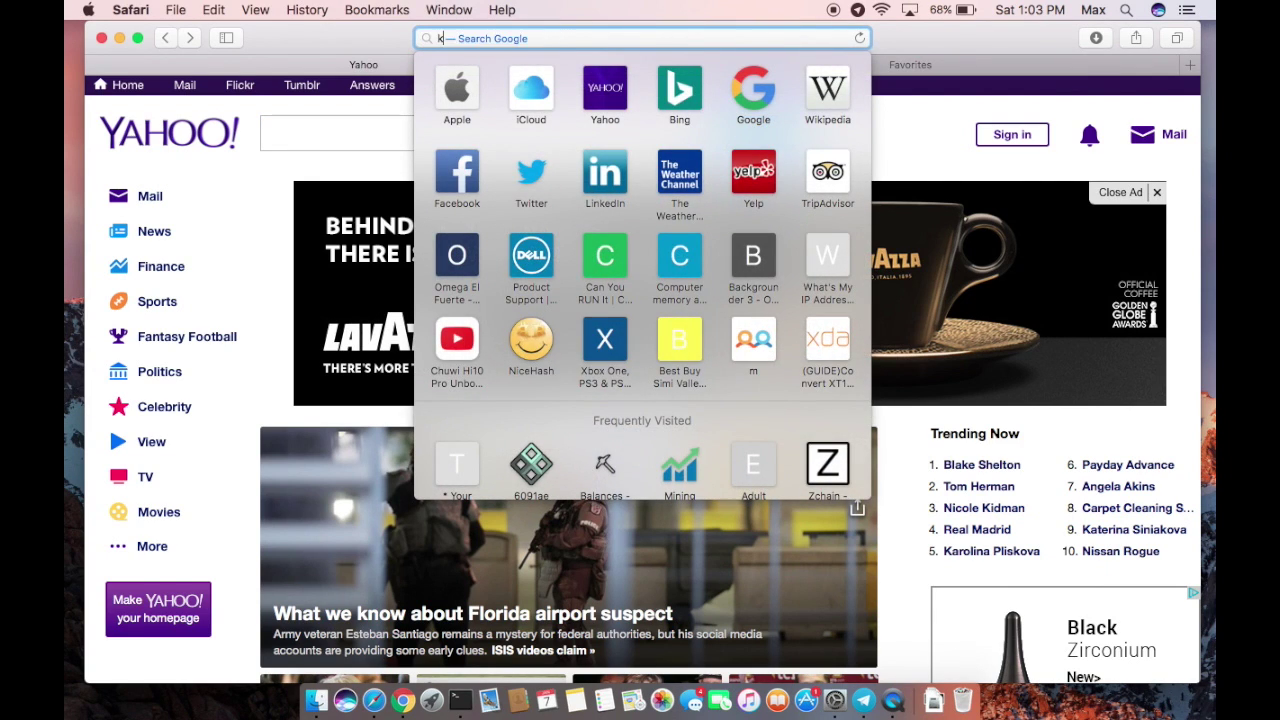
pyautogui.write('odi.tc')
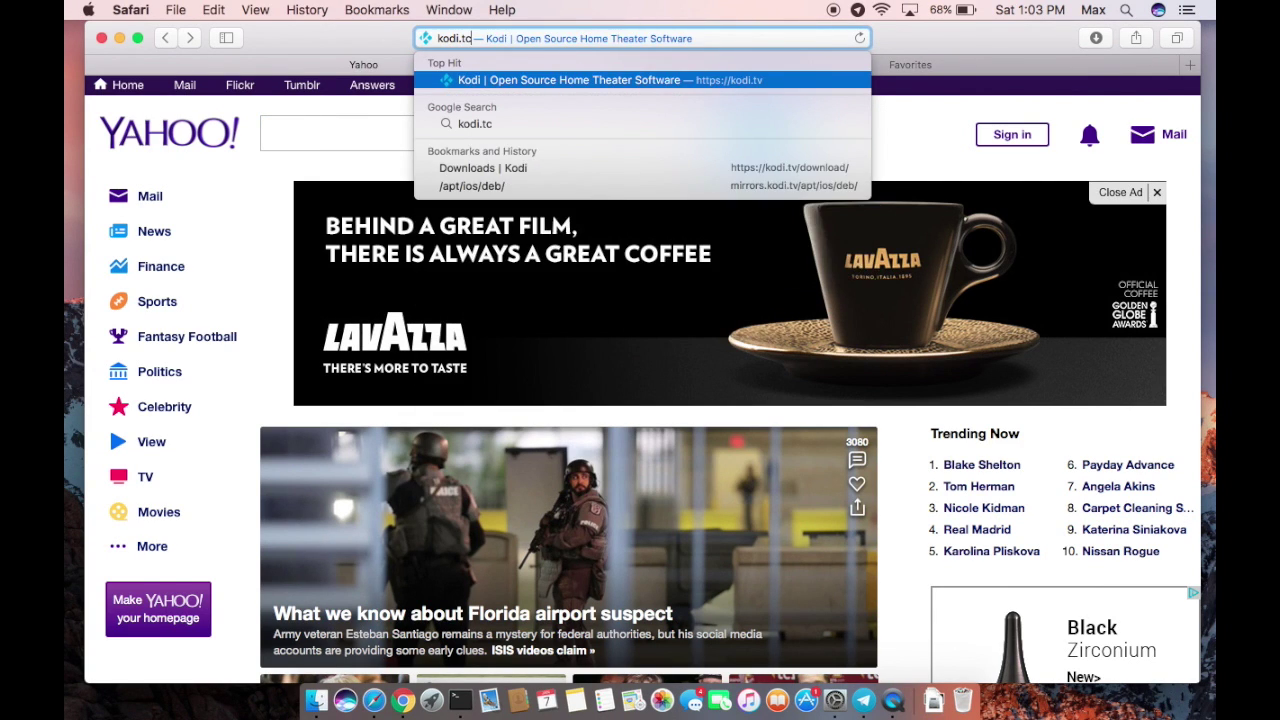
pyautogui.press('Return')
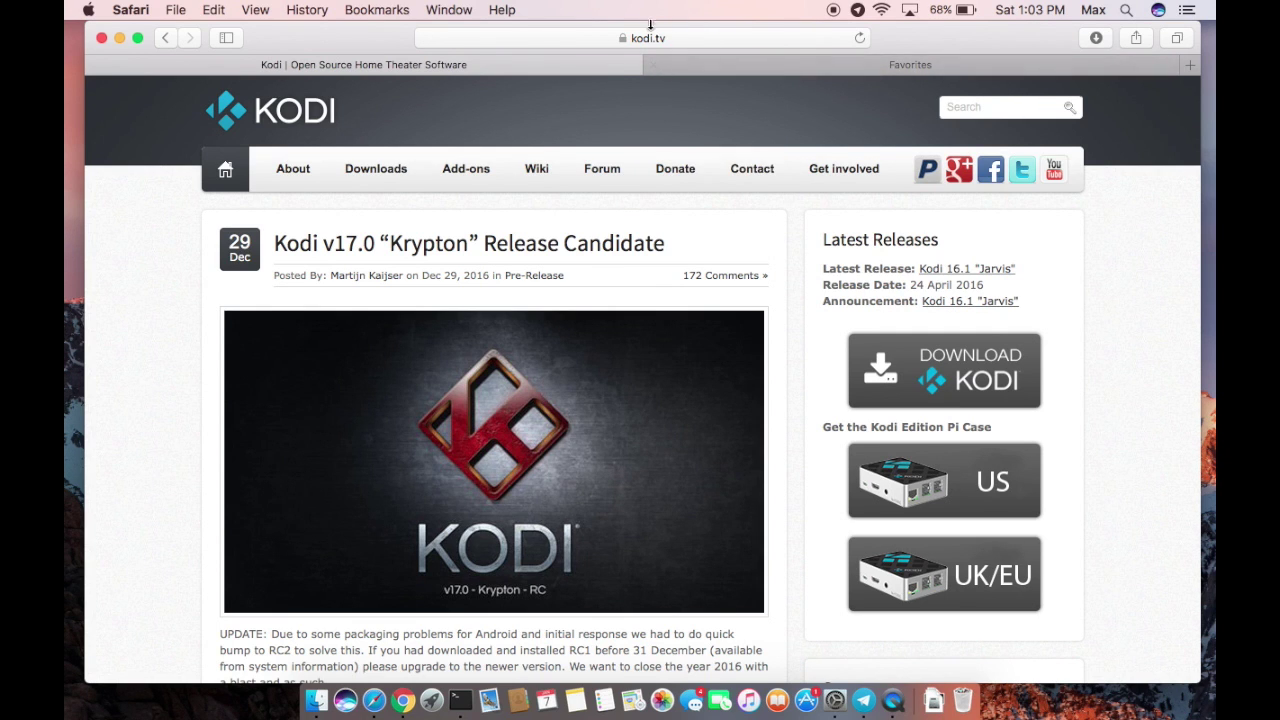
pyautogui.scroll(-10, 606, 350)
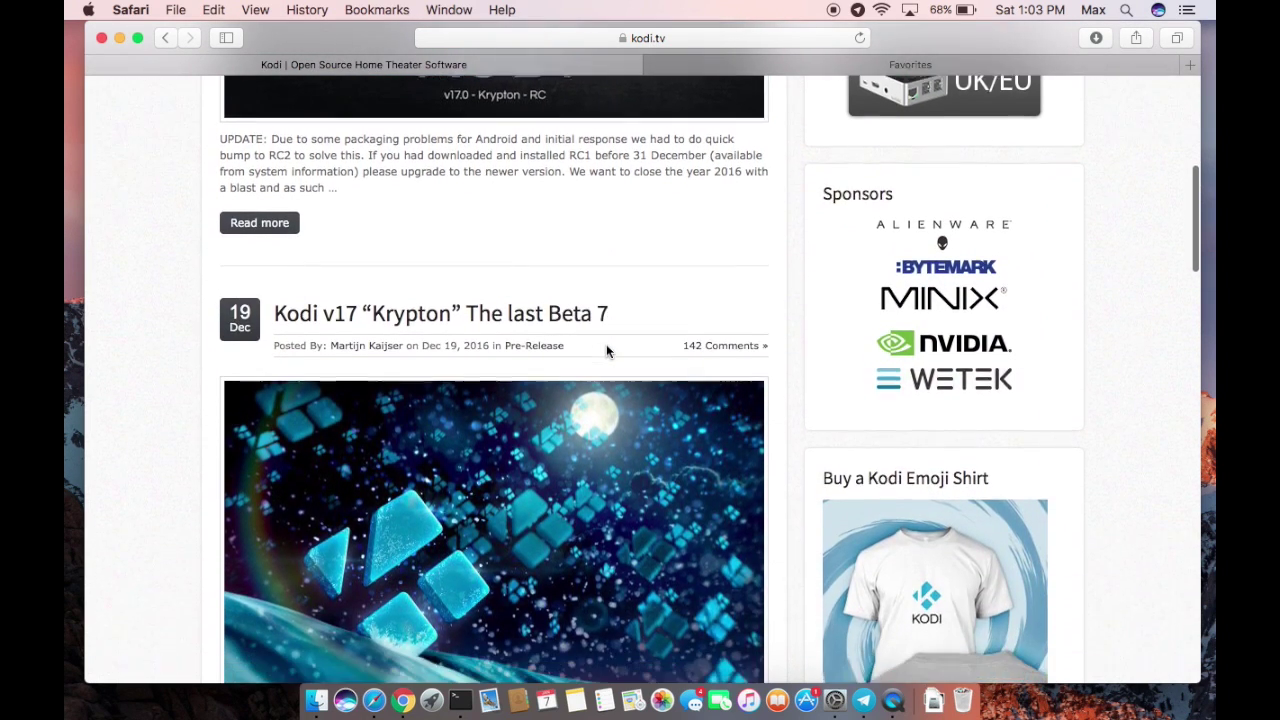
pyautogui.scroll(10, 606, 350)
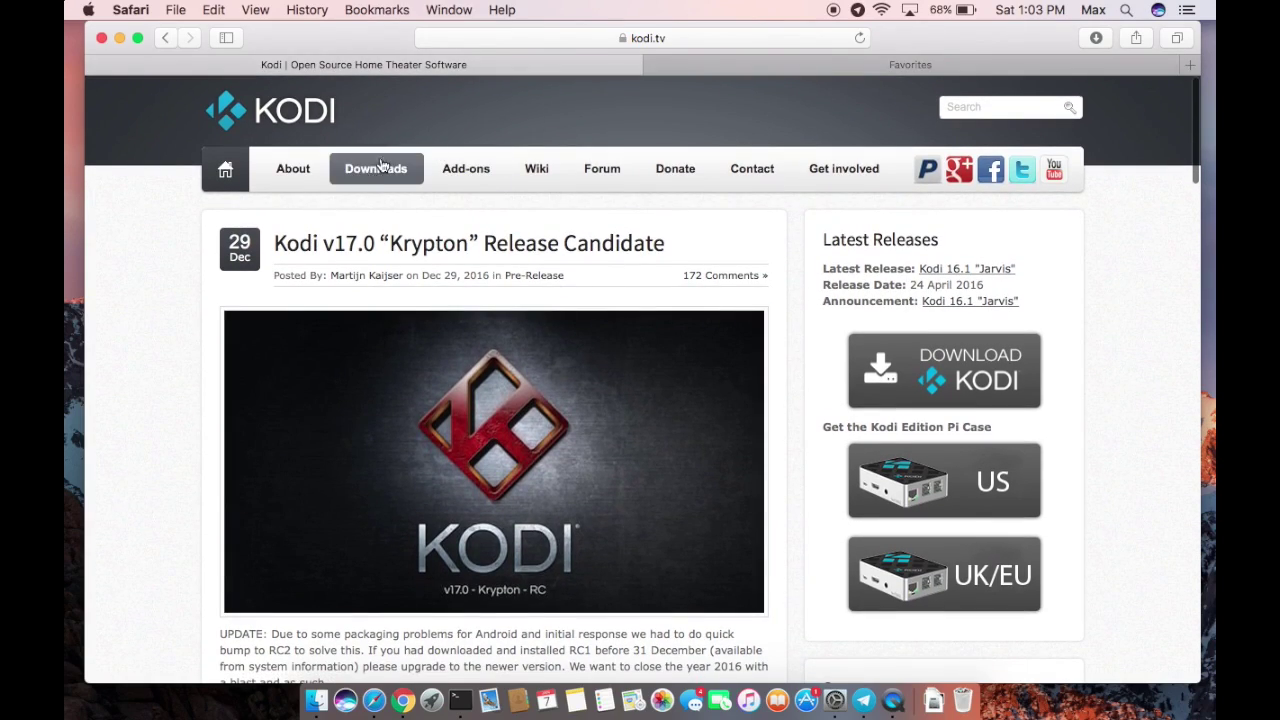
# On the Downloads page, start downloading the Mac OS X installer for Kodi v16.1 Jarvis.
pyautogui.click(377, 170)
pyautogui.scroll(-4, 572, 466)
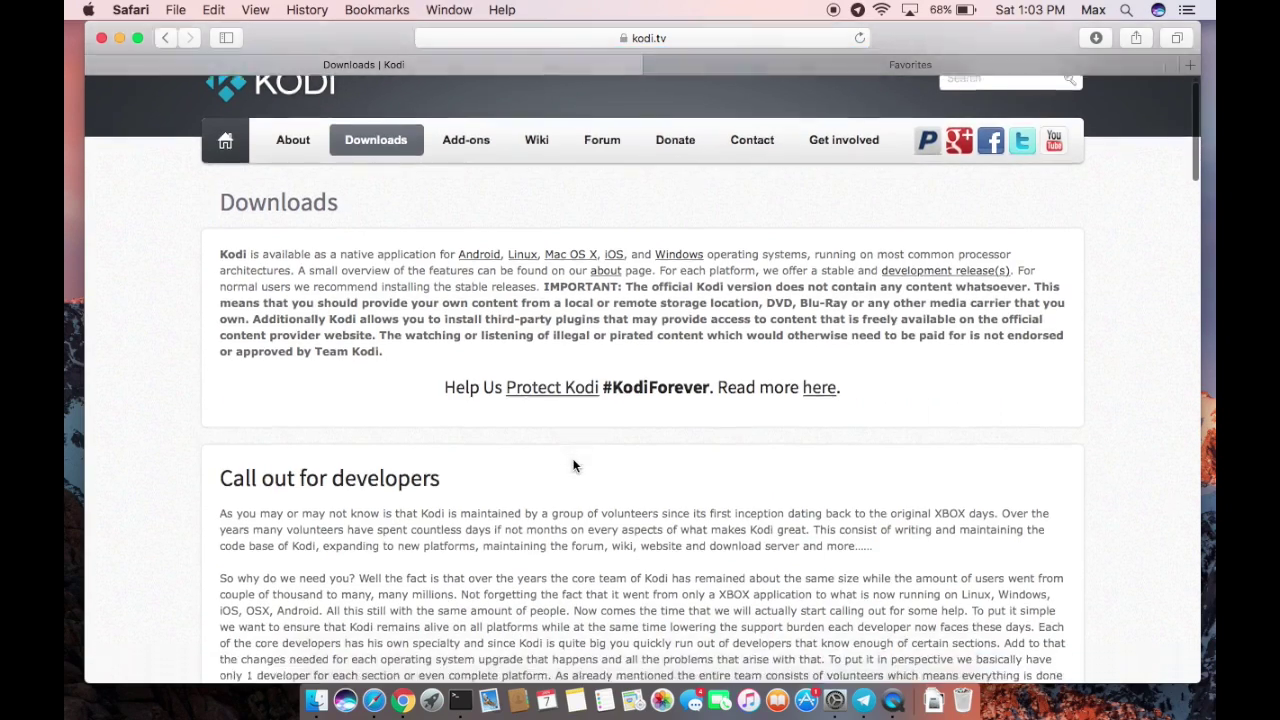
pyautogui.scroll(-12, 573, 465)
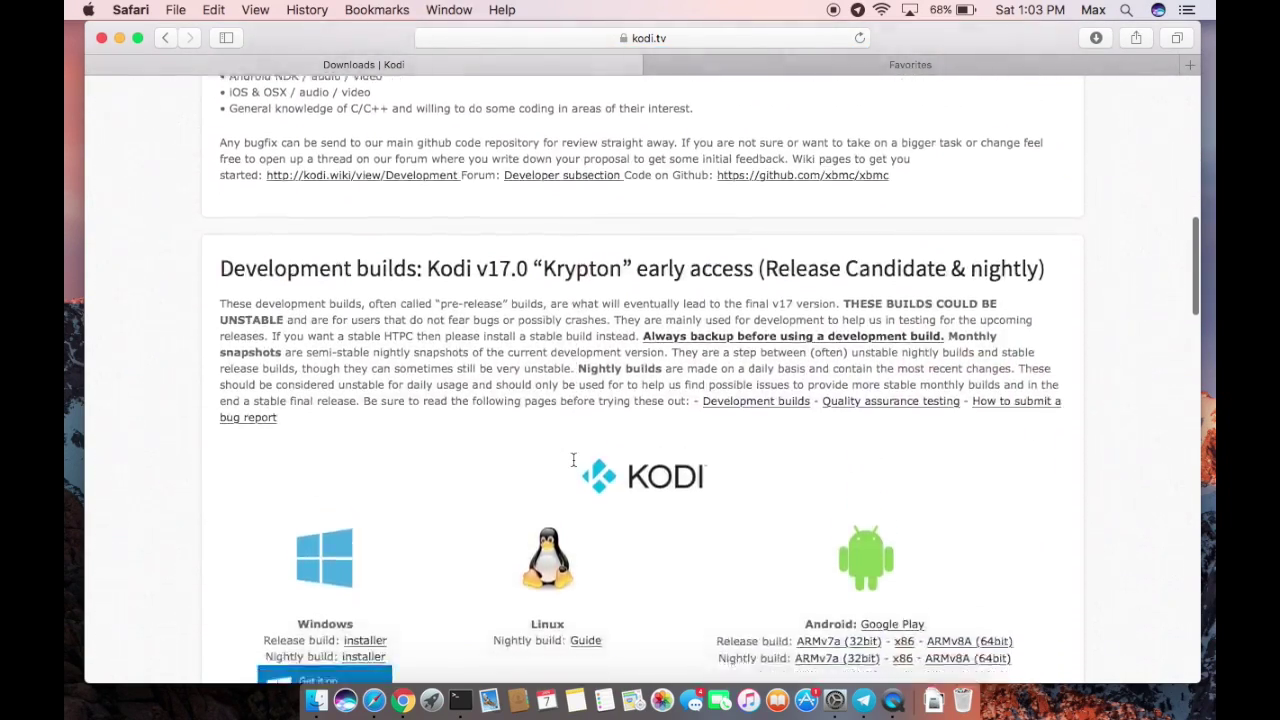
pyautogui.scroll(-10, 573, 462)
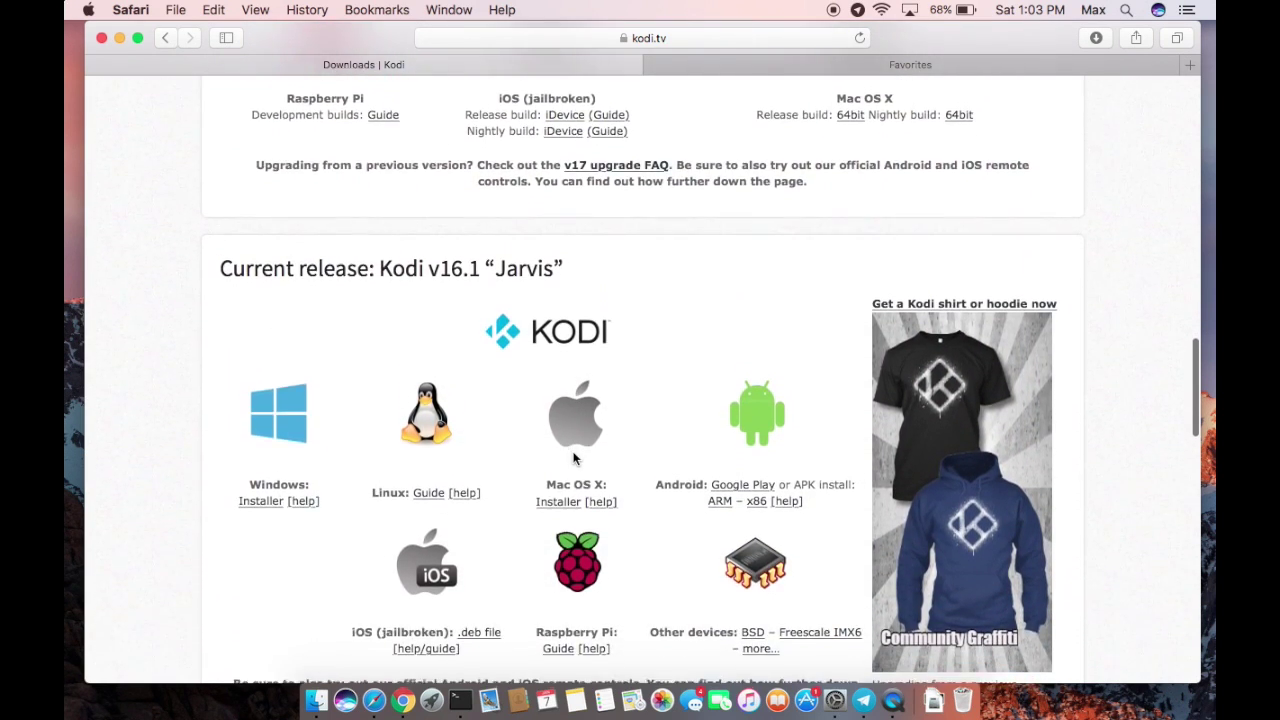
pyautogui.scroll(-1, 573, 453)
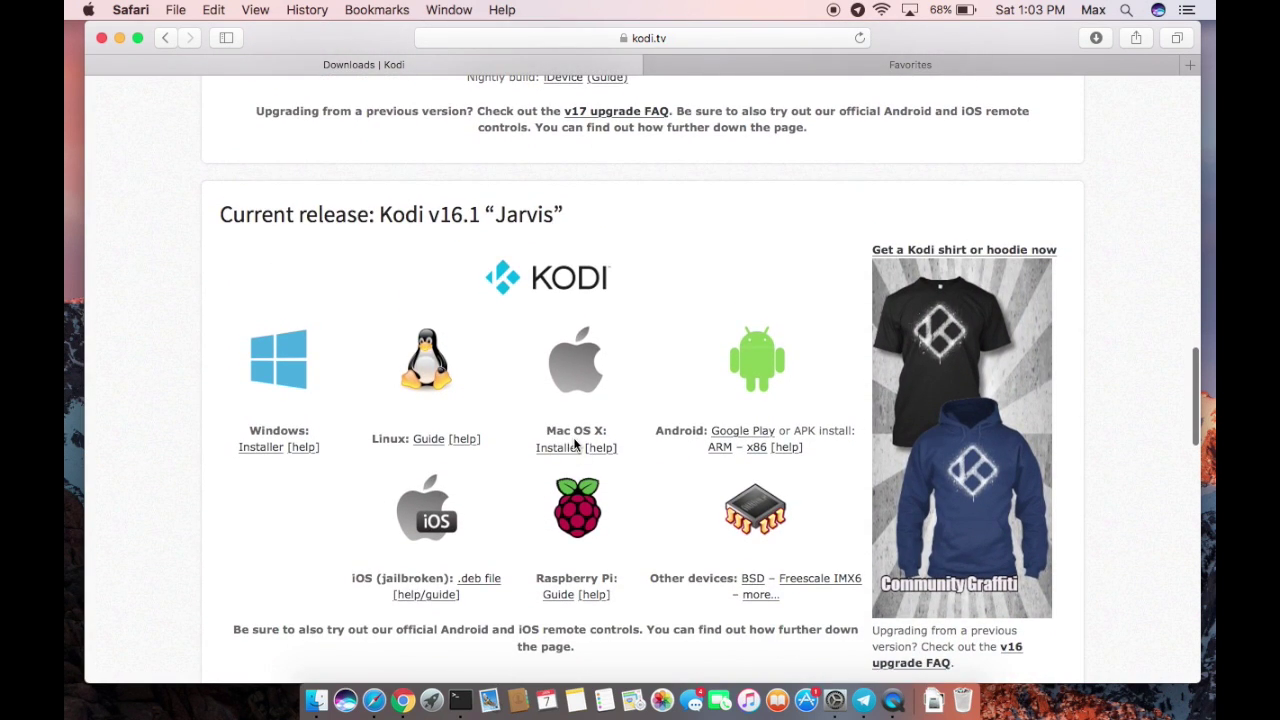
pyautogui.scroll(-1, 574, 438)
pyautogui.click(562, 449)
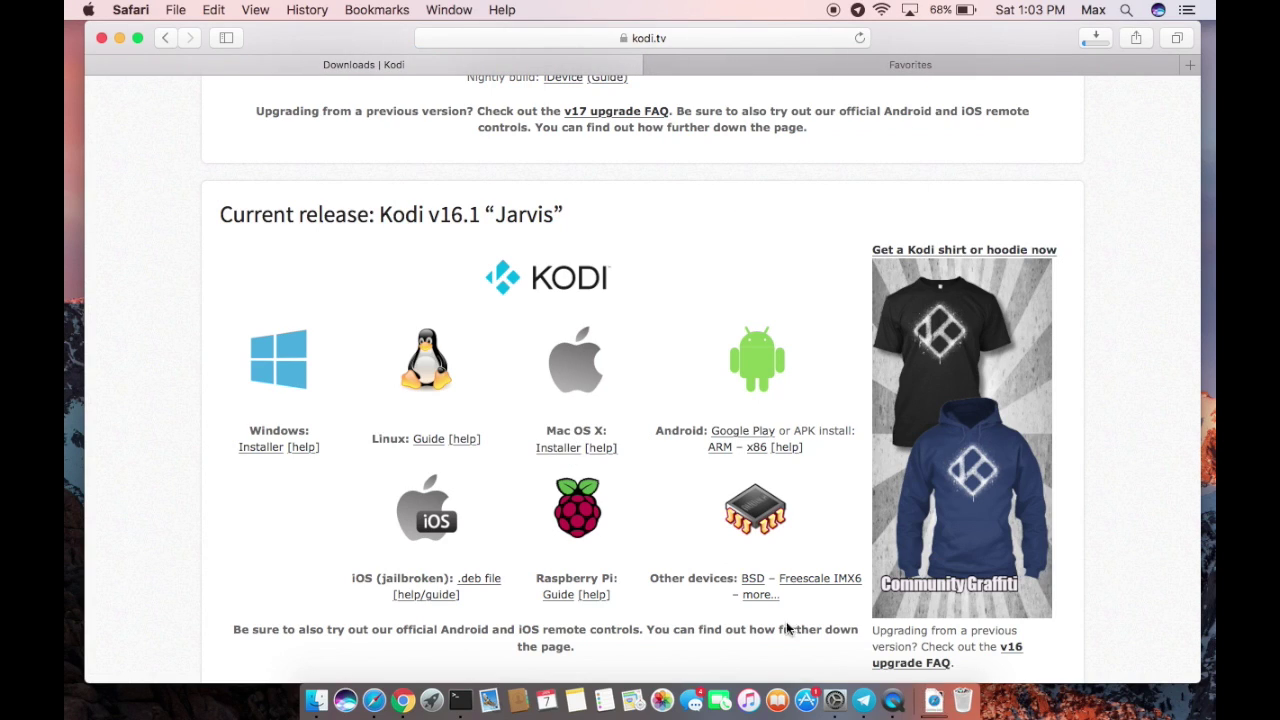
# Open the downloaded Kodi disk image and drag Kodi onto the Applications alias.
pyautogui.click(934, 700)
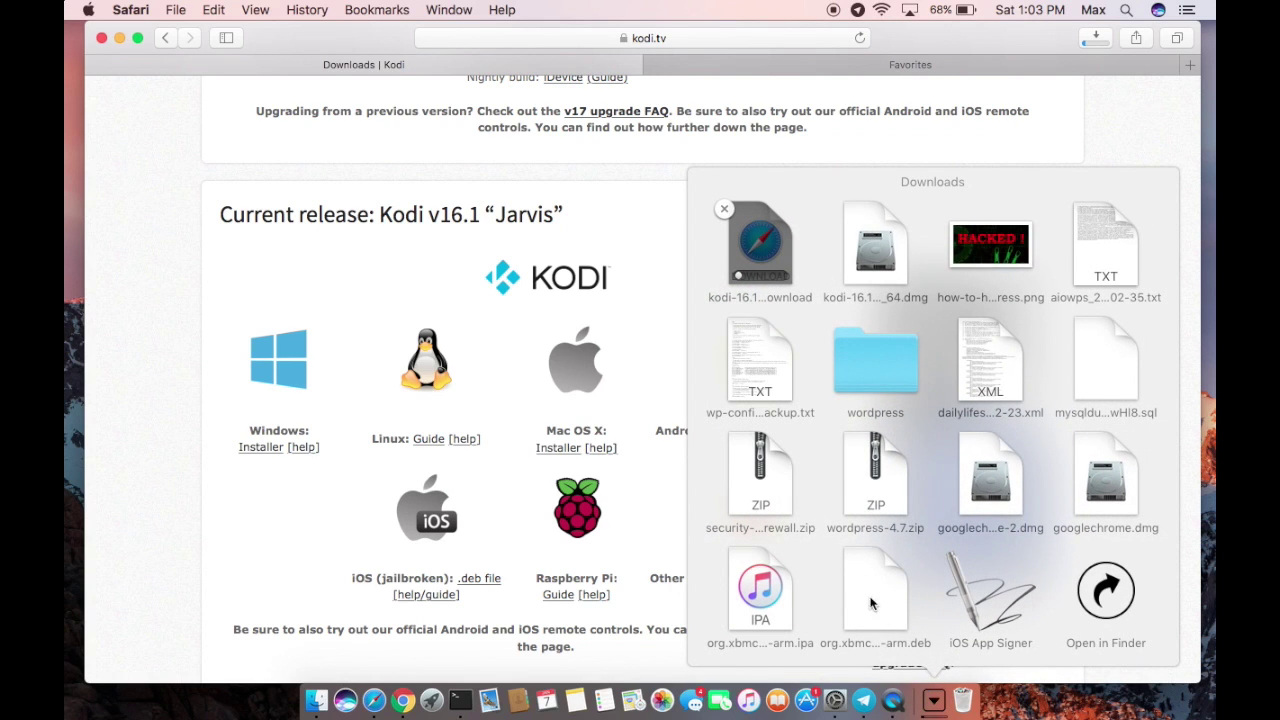
pyautogui.click(866, 245)
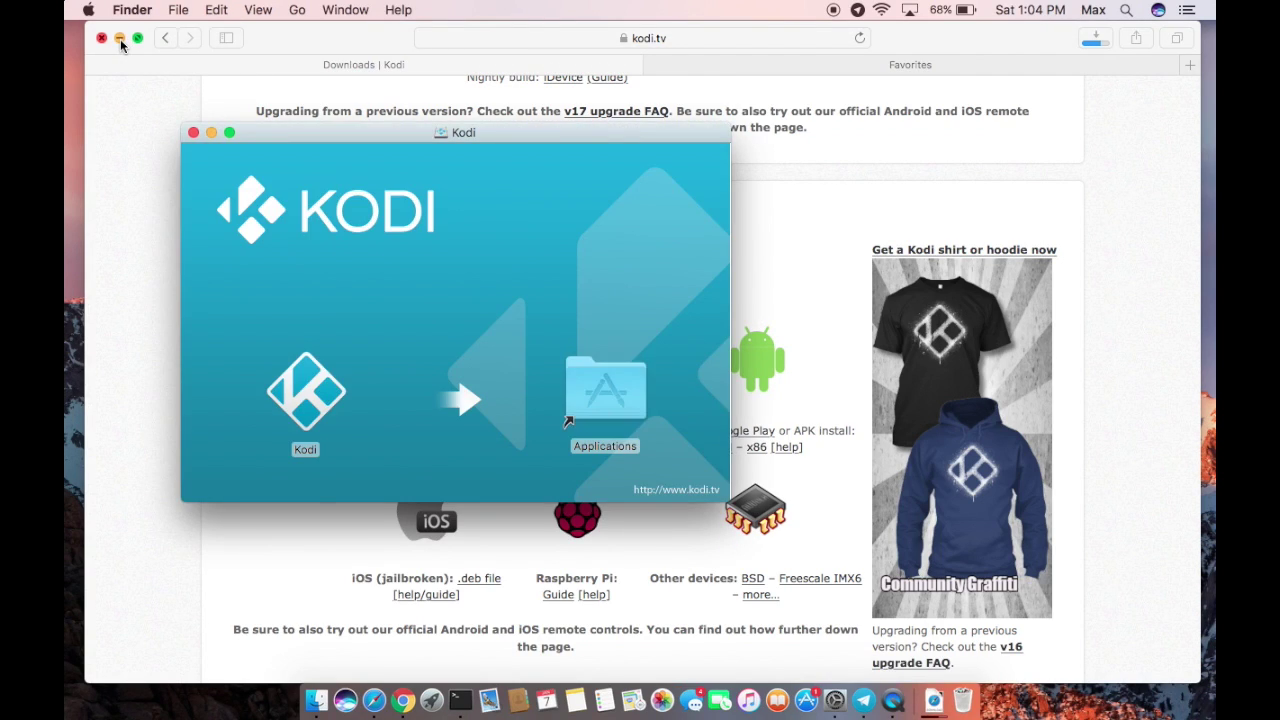
pyautogui.moveTo(305, 400); pyautogui.dragTo(607, 401)
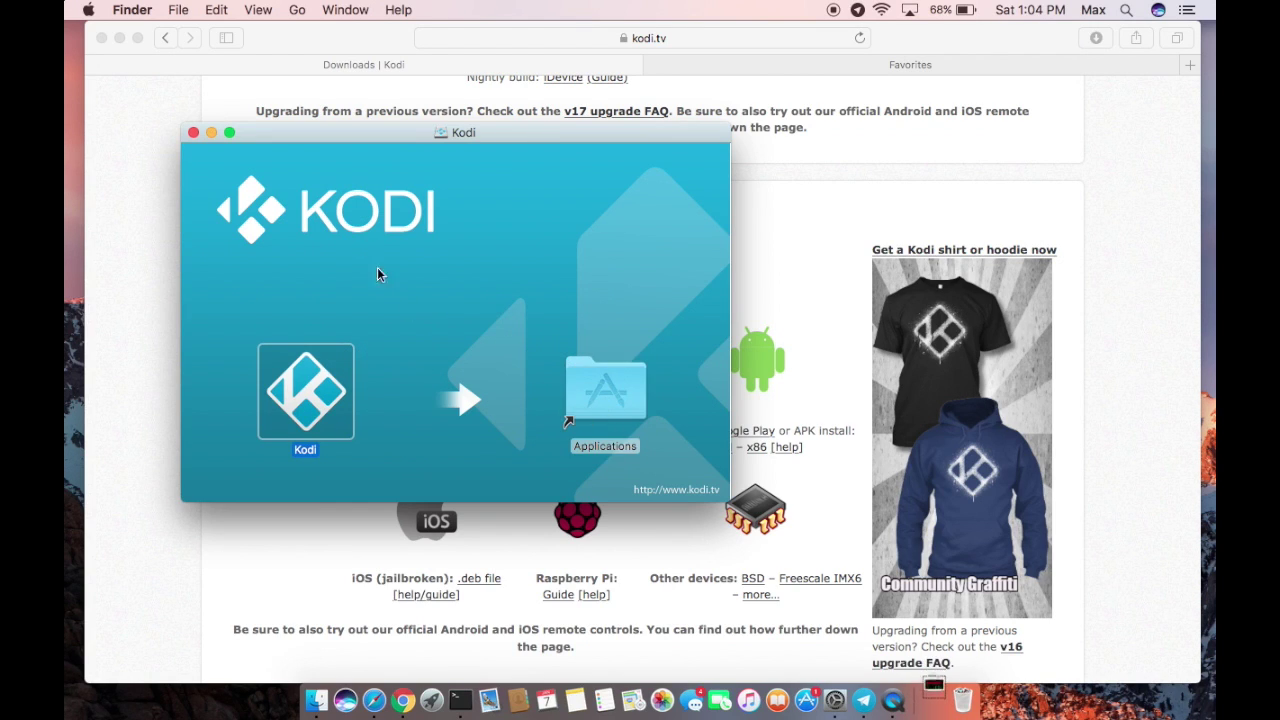
# Minimize the Safari, Terminal, Telegram and System Preferences windows.
pyautogui.click(119, 37)
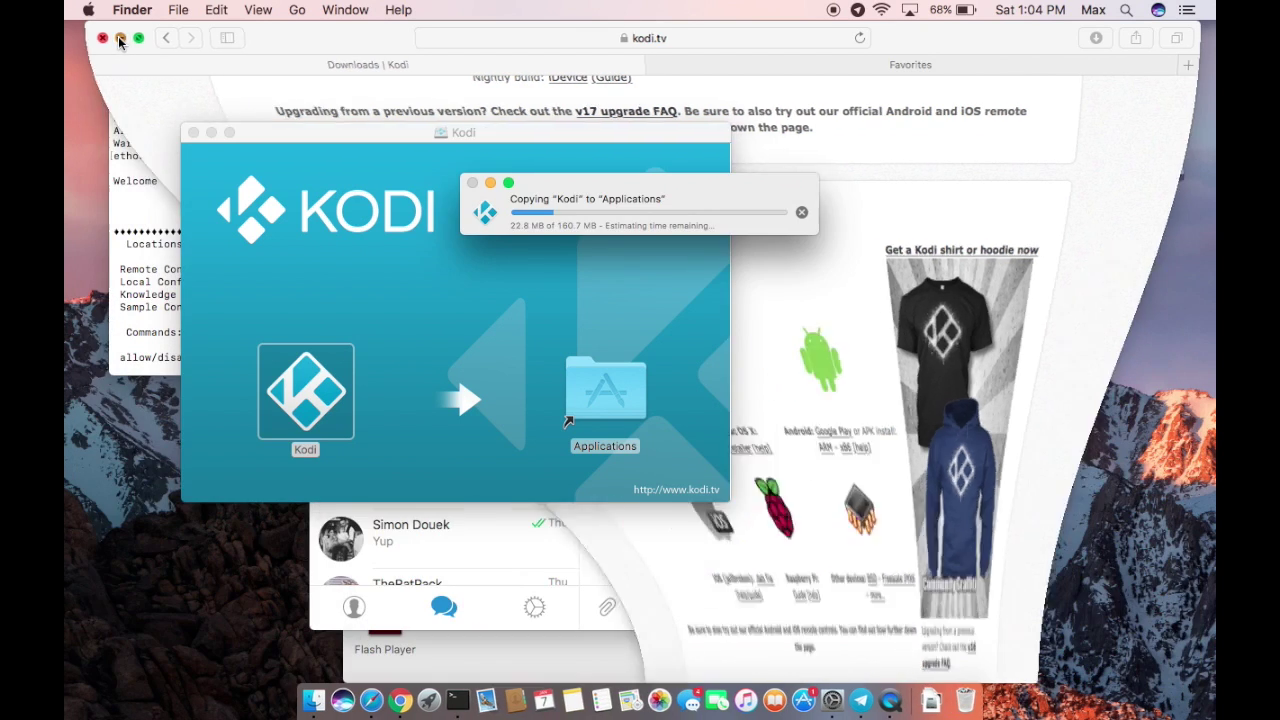
pyautogui.click(139, 61)
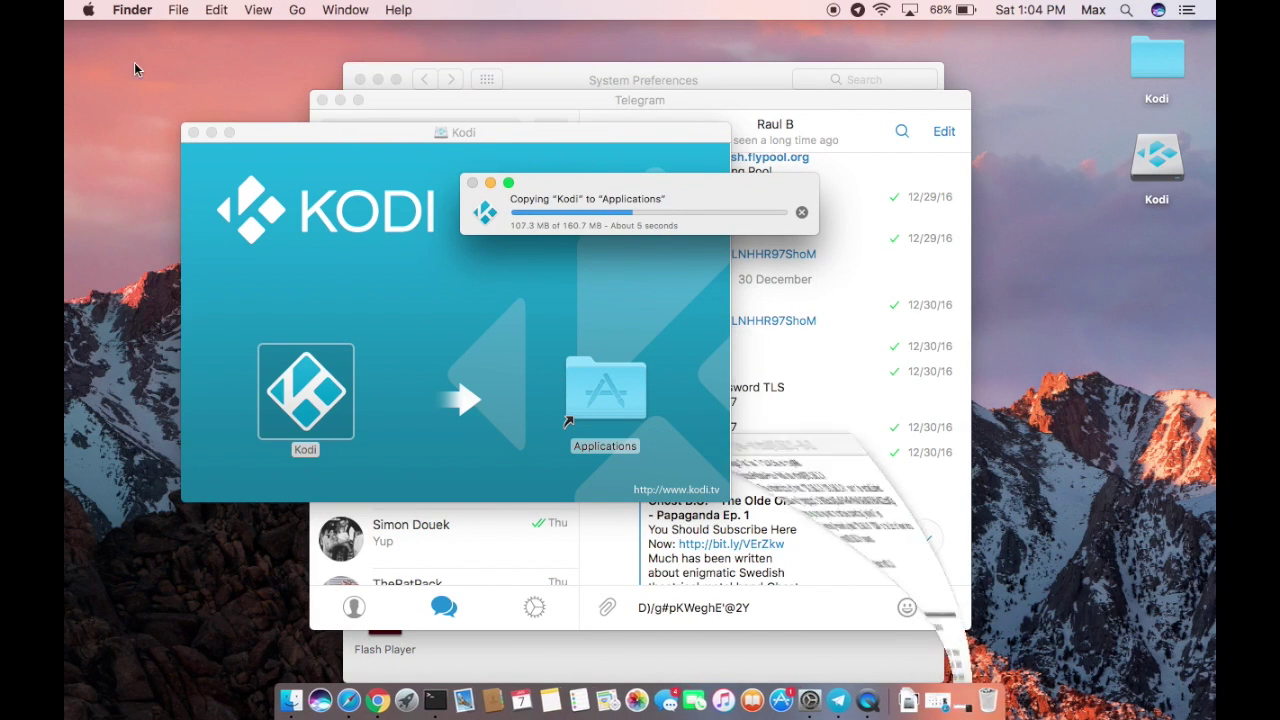
pyautogui.click(340, 101)
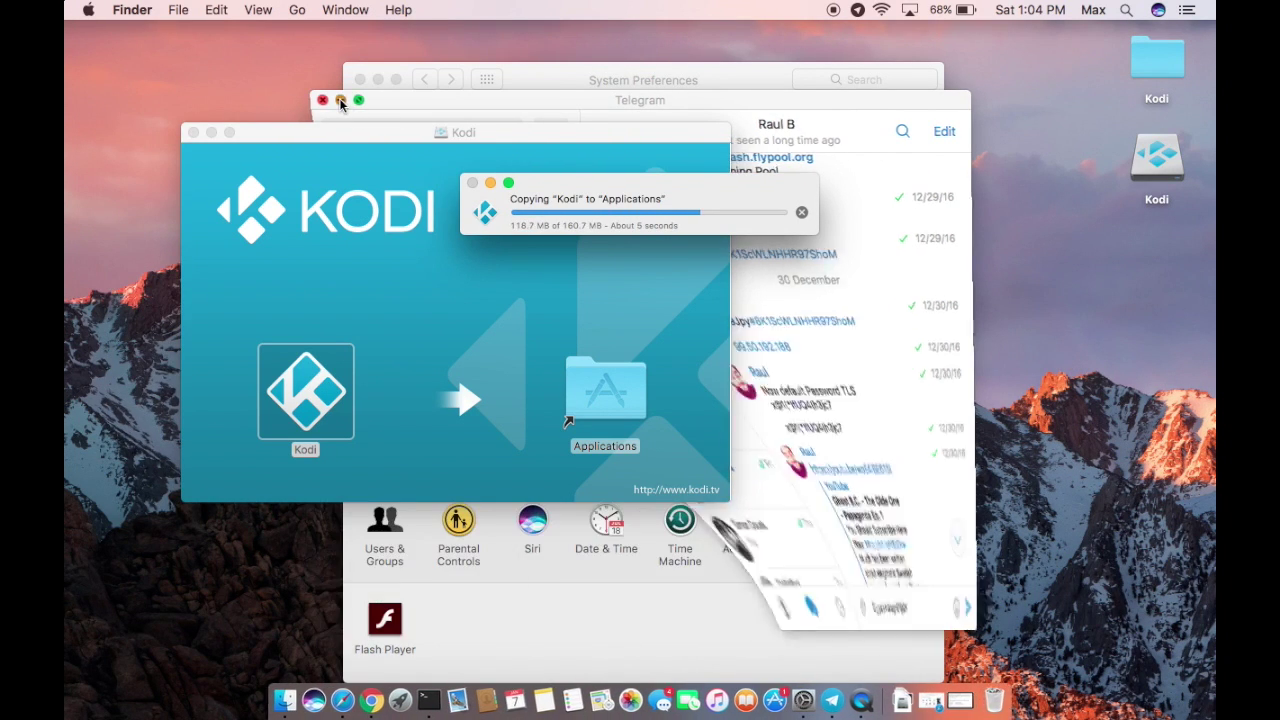
pyautogui.click(378, 79)
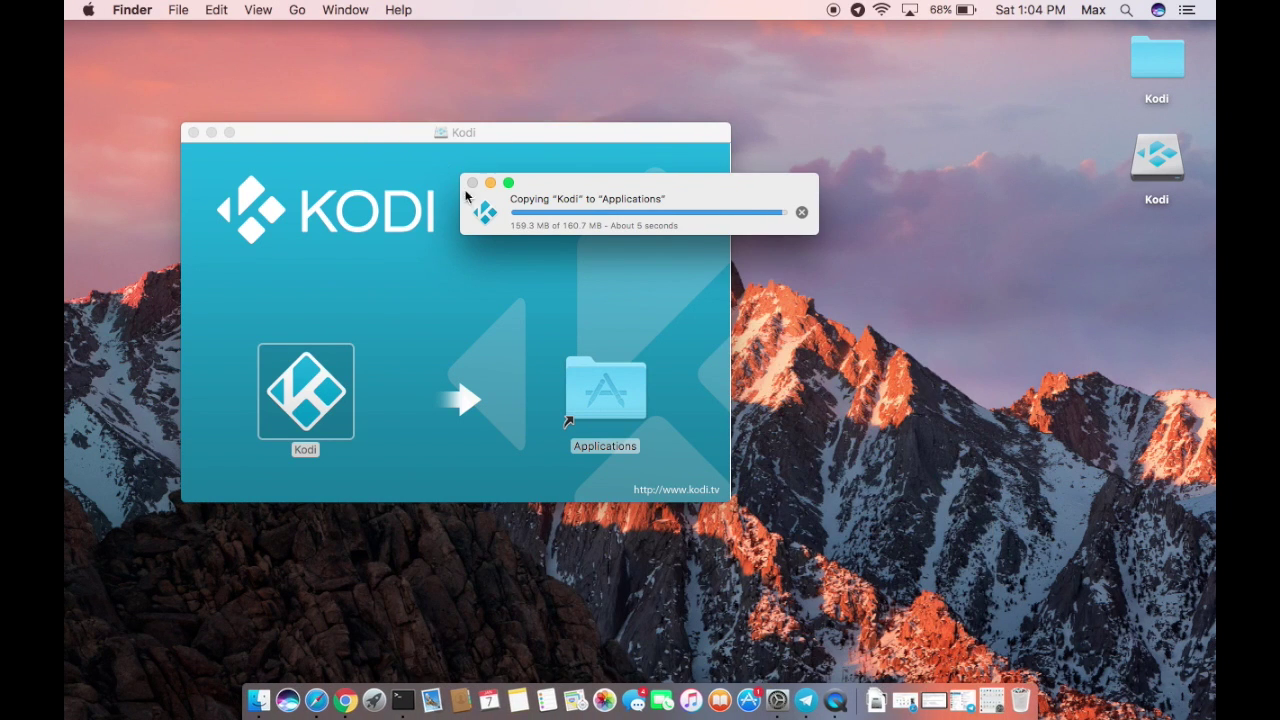
# Open the Applications folder and try launching Kodi.
pyautogui.doubleClick(578, 362)
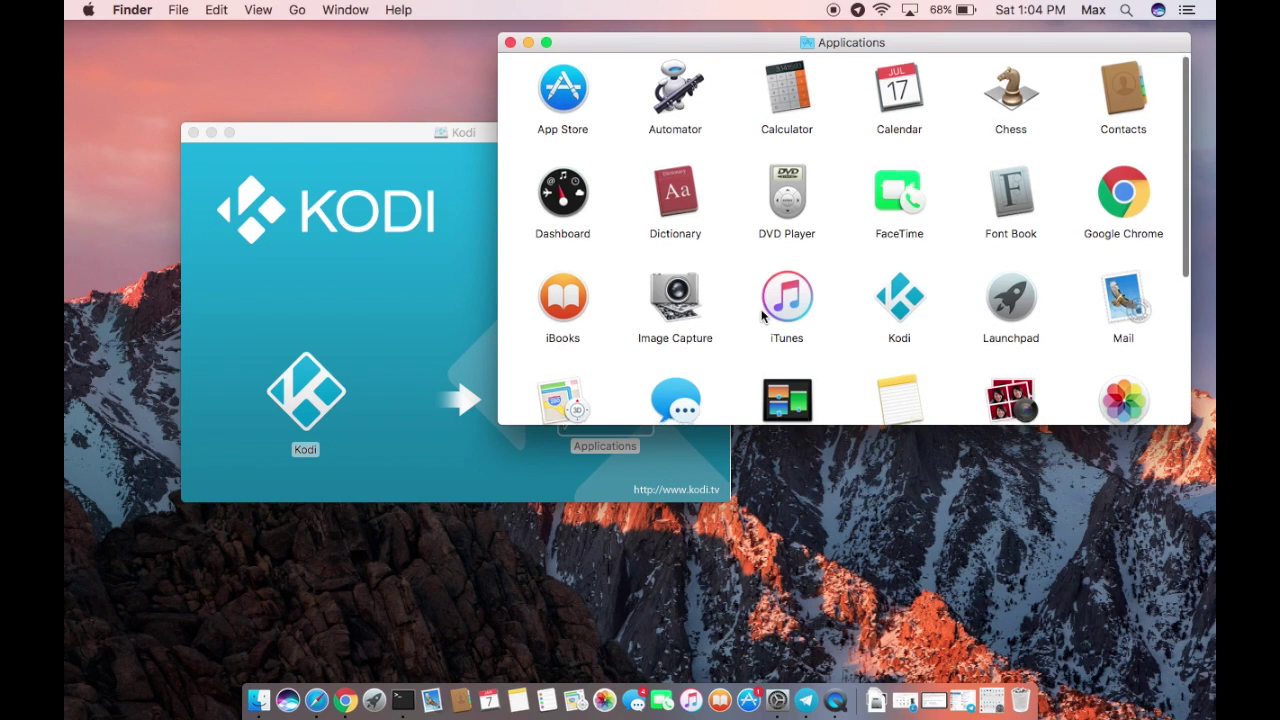
pyautogui.scroll(-2, 761, 316)
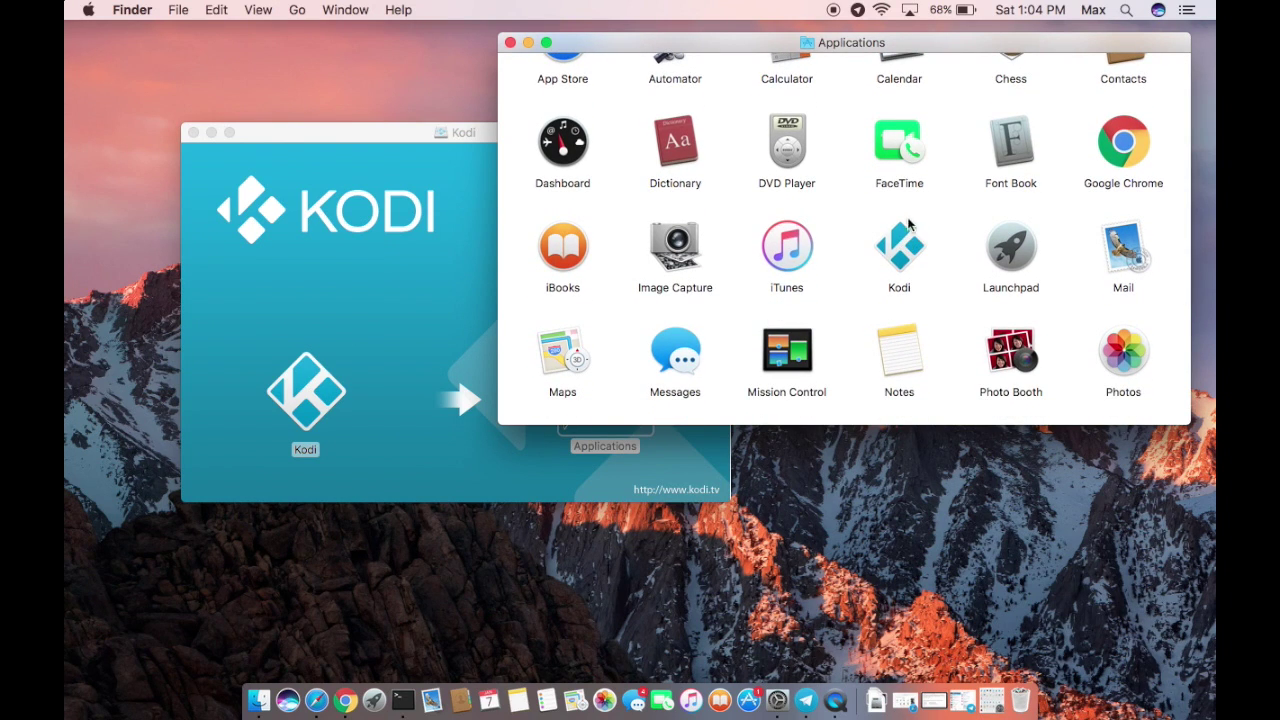
pyautogui.doubleClick(896, 258)
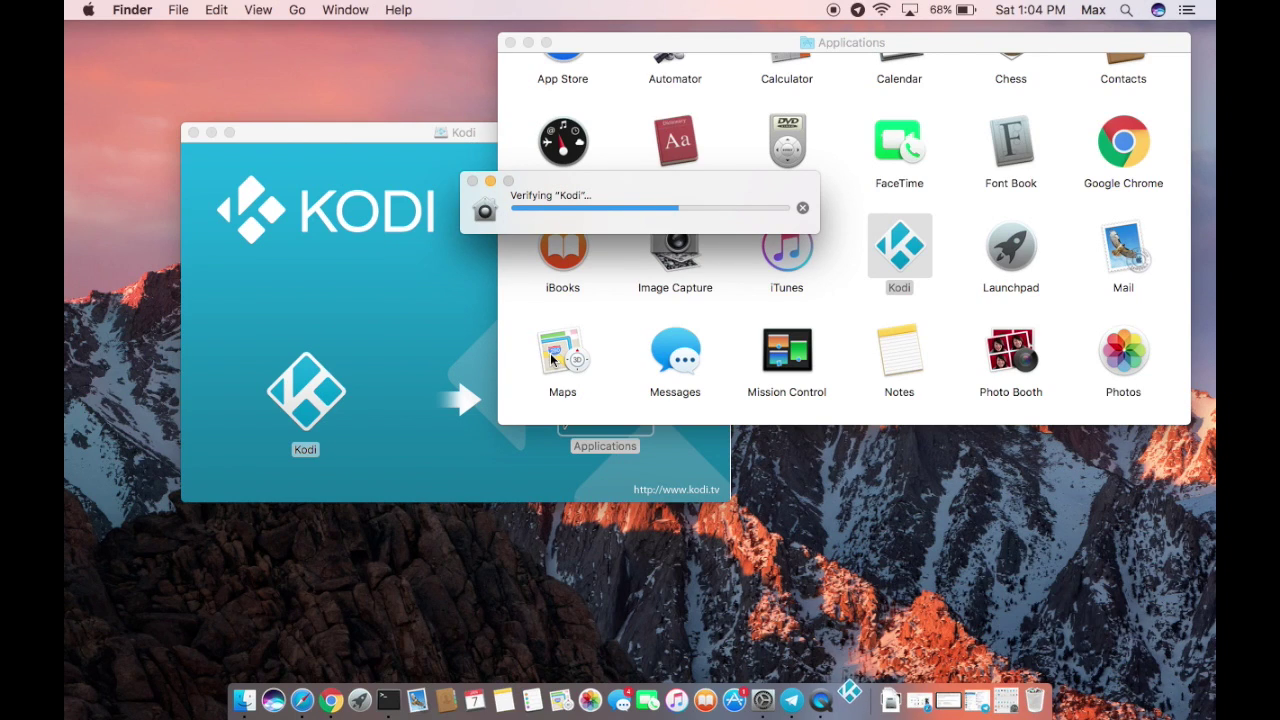
# Close the Applications and Kodi disk image windows and dismiss the unidentified-developer warning.
pyautogui.click(510, 42)
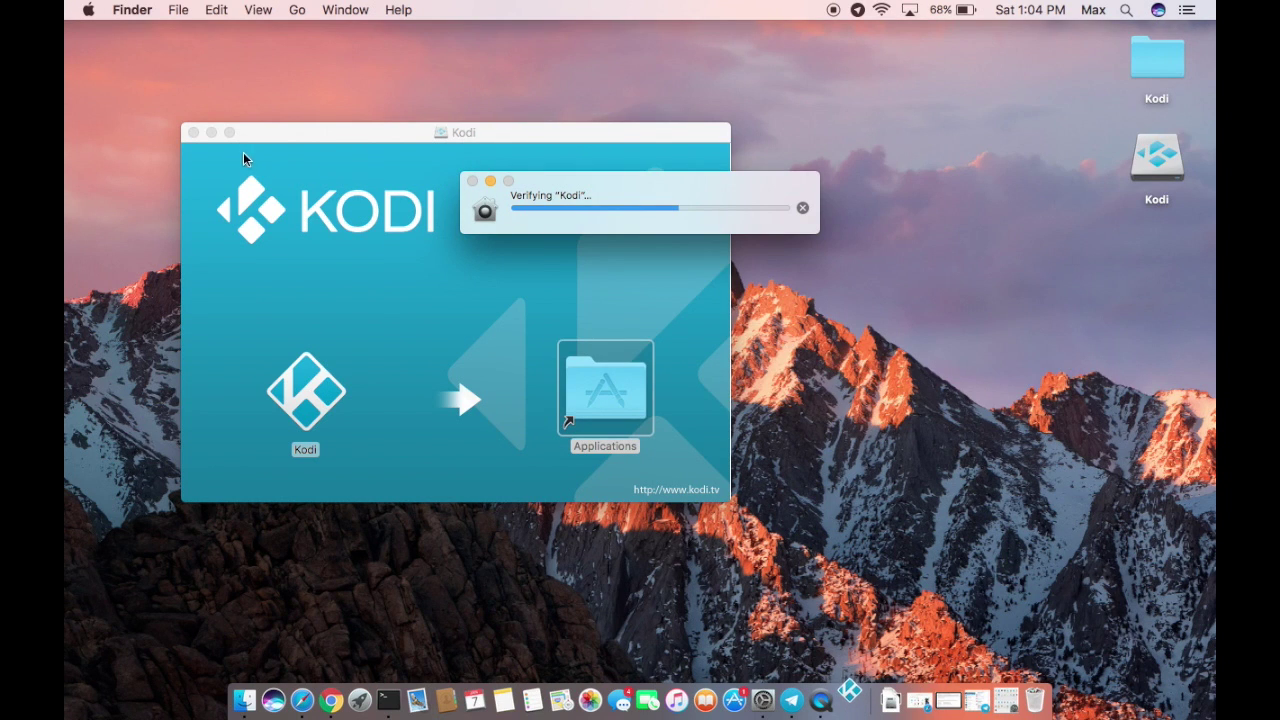
pyautogui.click(193, 132)
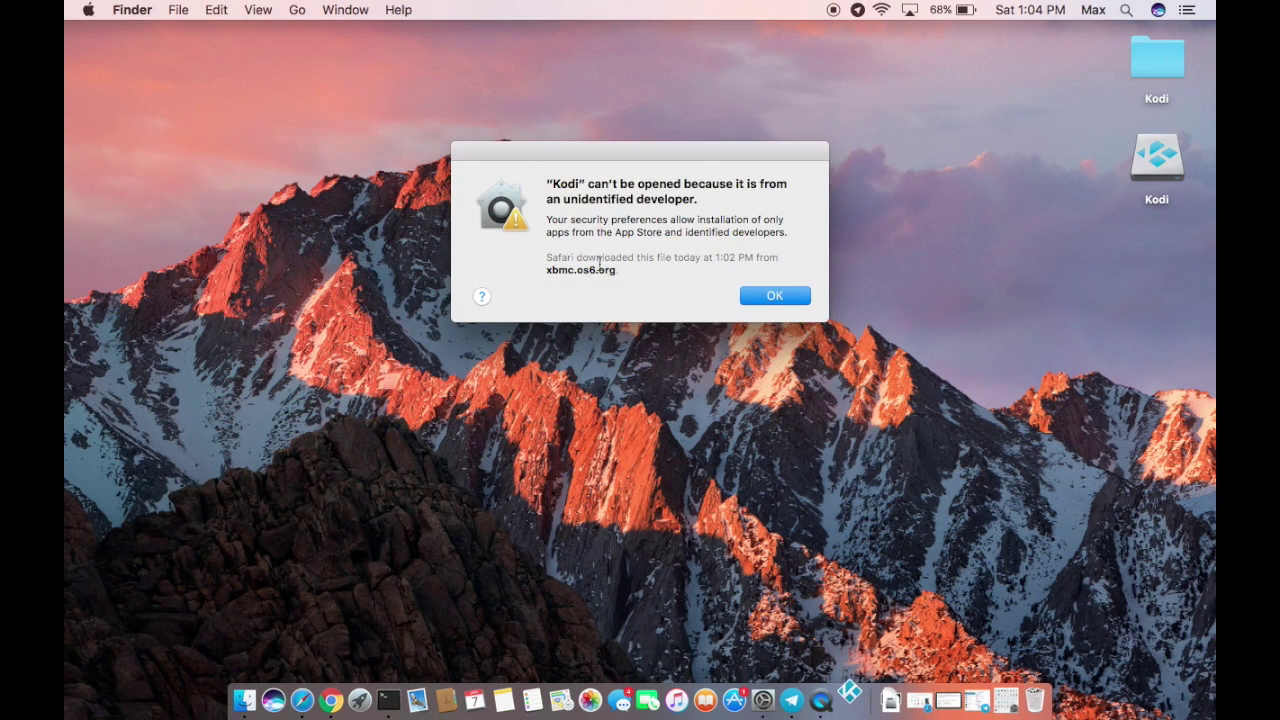
pyautogui.click(771, 294)
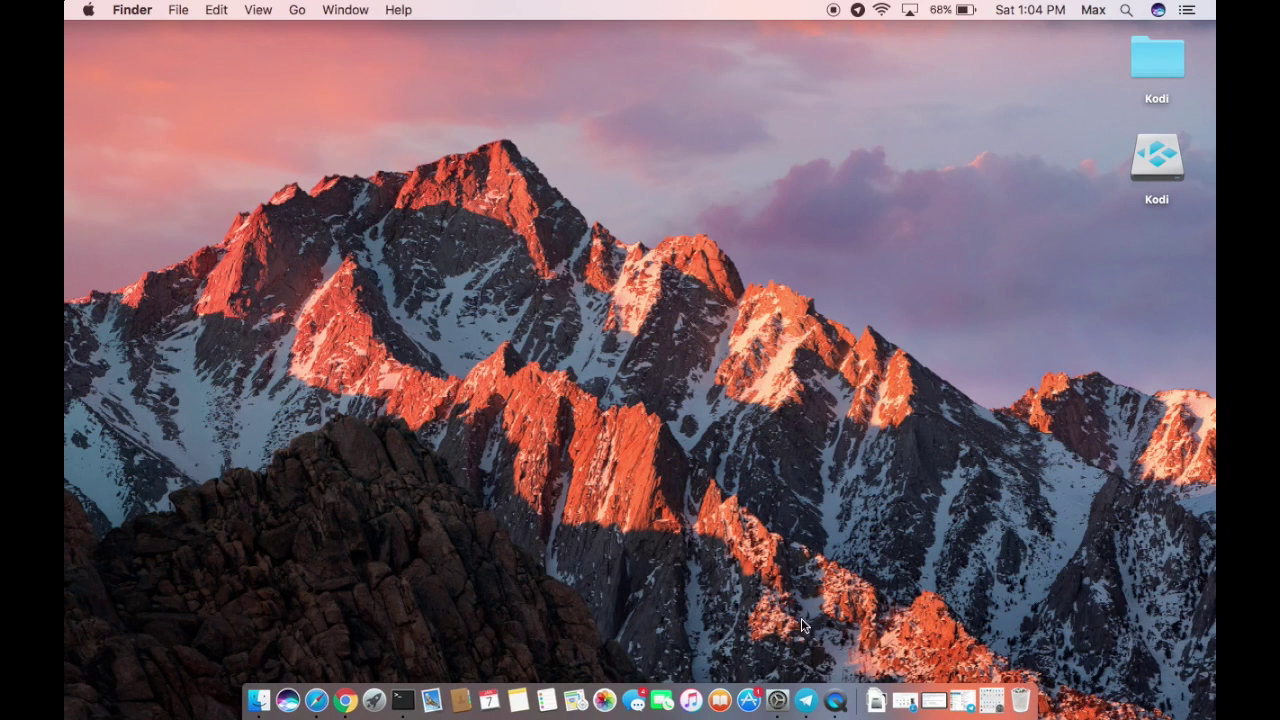
# Find Security & Privacy by searching 'deve', then allow Kodi with Open Anyway and confirm.
pyautogui.click(777, 700)
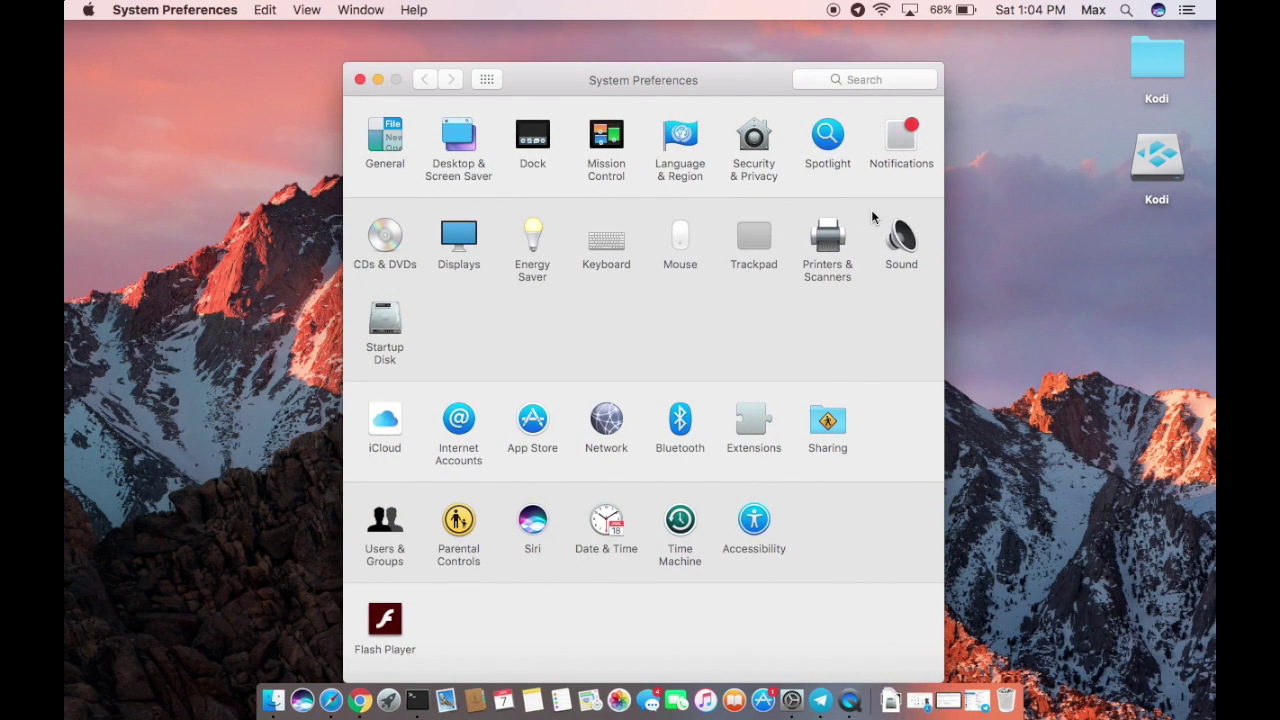
pyautogui.click(840, 86)
pyautogui.write('deve')
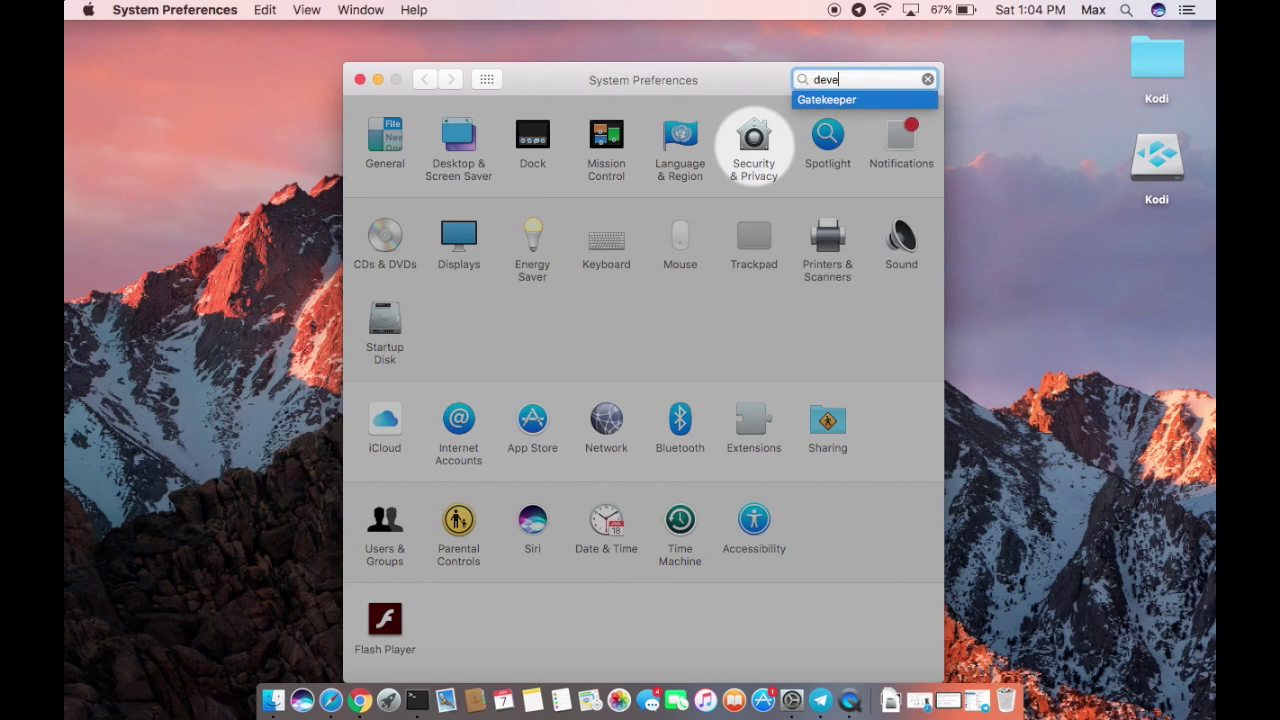
pyautogui.click(760, 147)
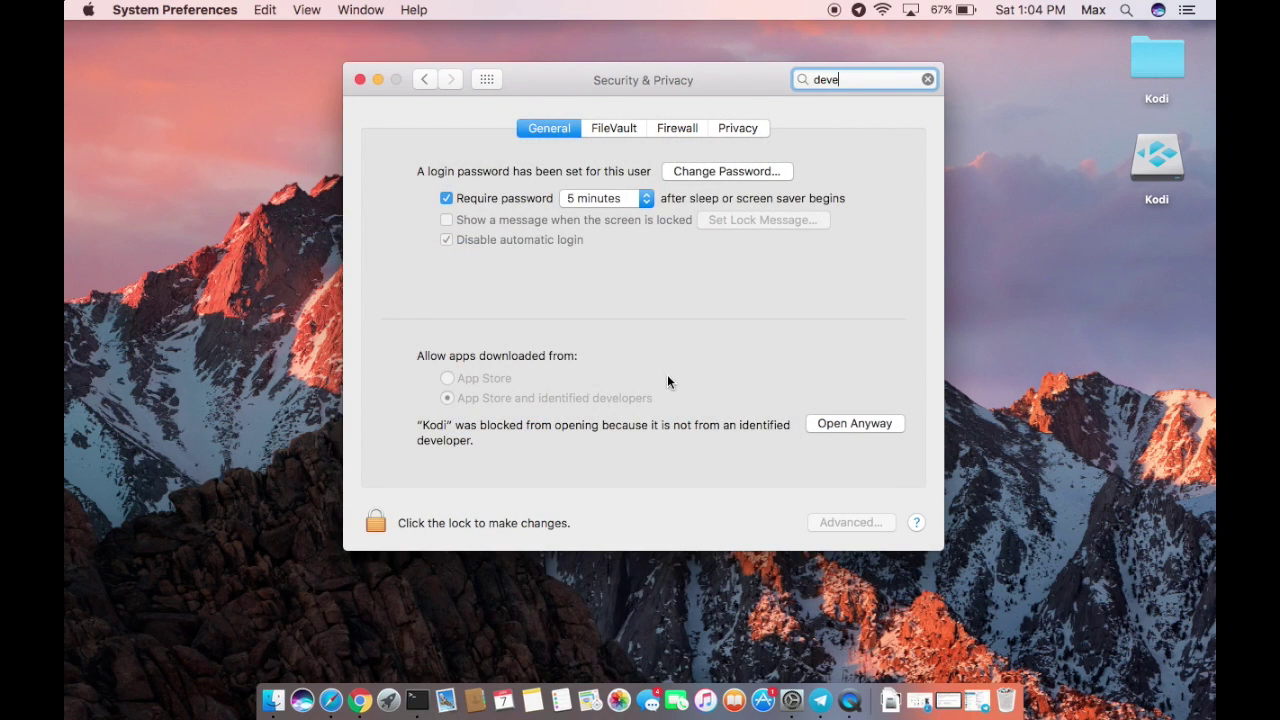
pyautogui.click(827, 421)
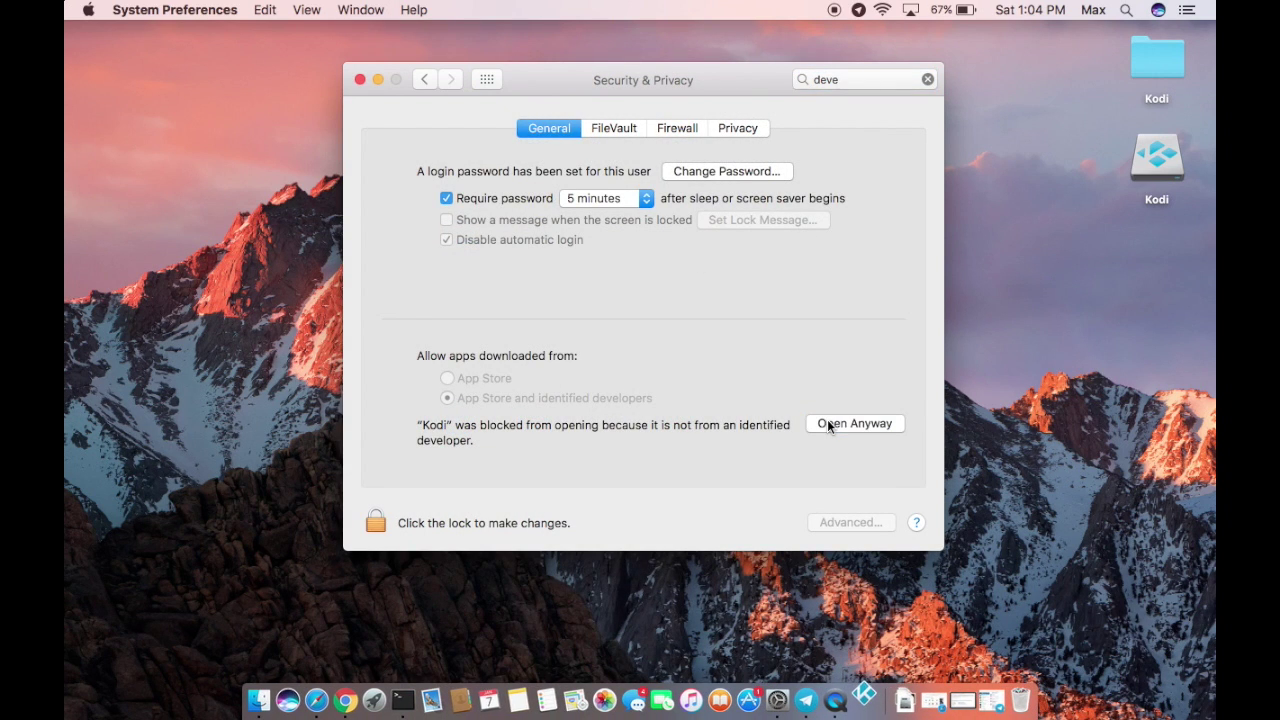
pyautogui.click(684, 285)
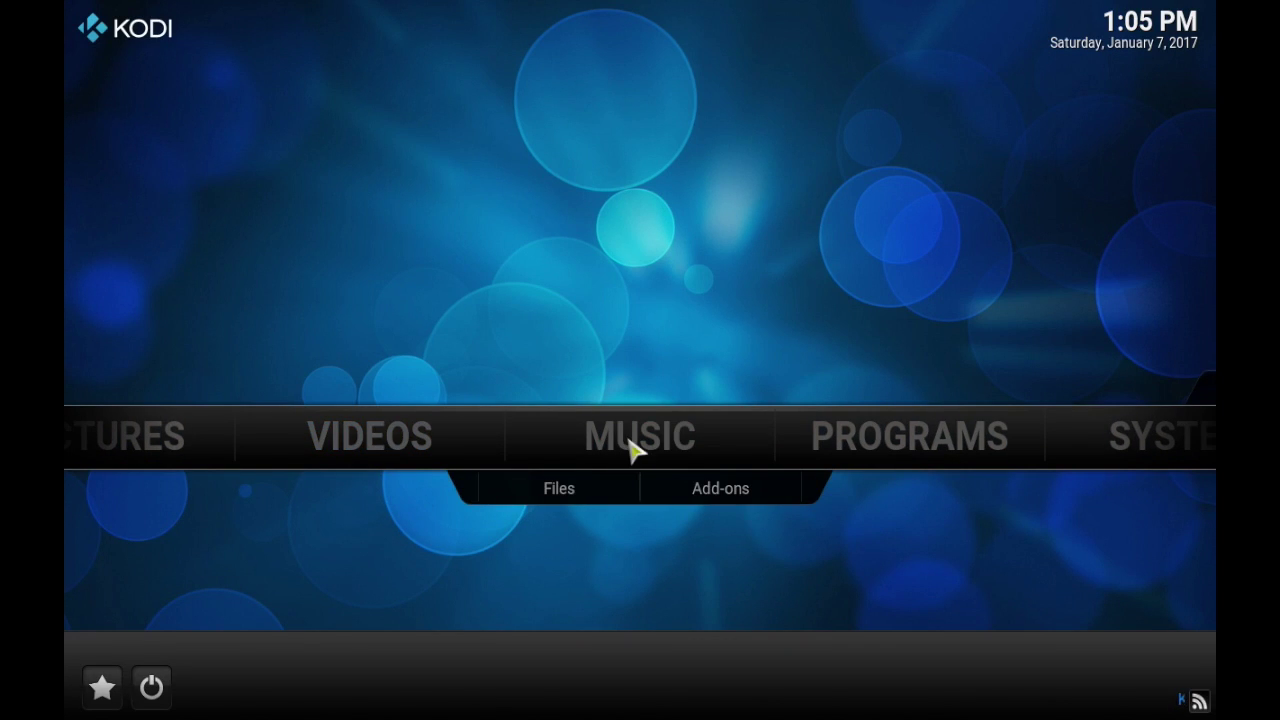
# Use the arrow keys to reach SYSTEM on the Kodi home menu and open File manager.
pyautogui.press('Left')
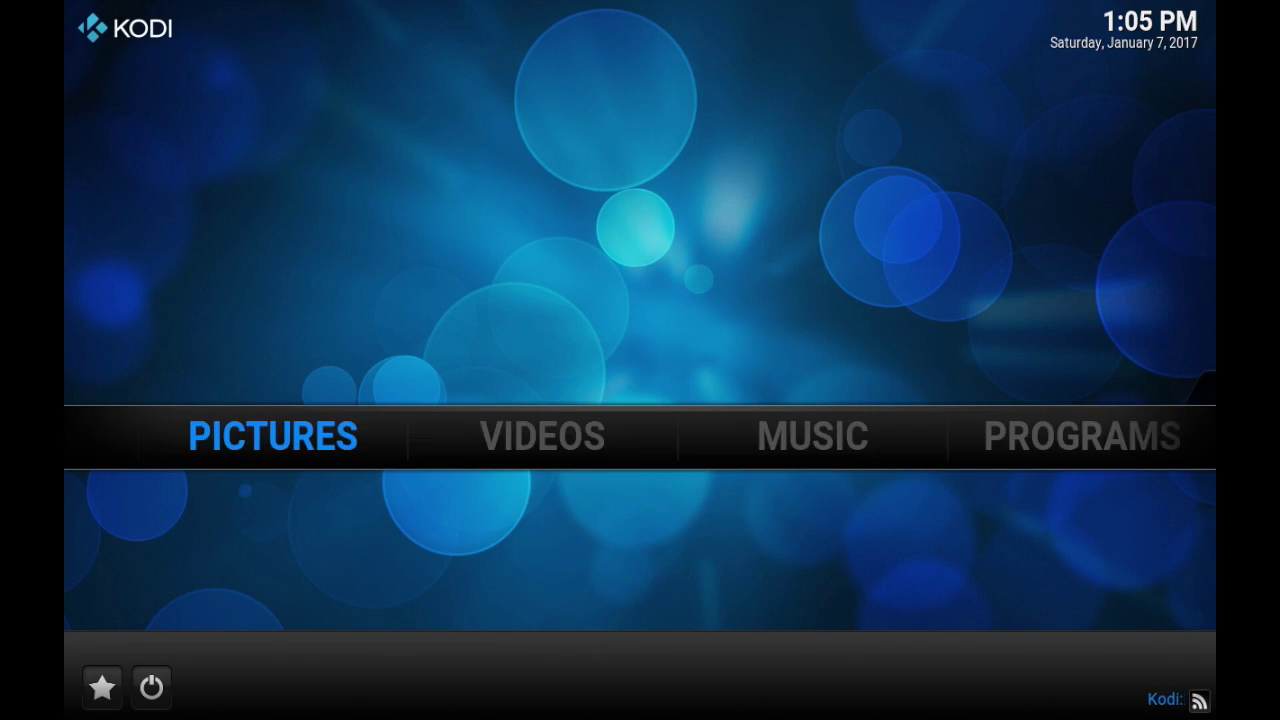
pyautogui.press('Left')
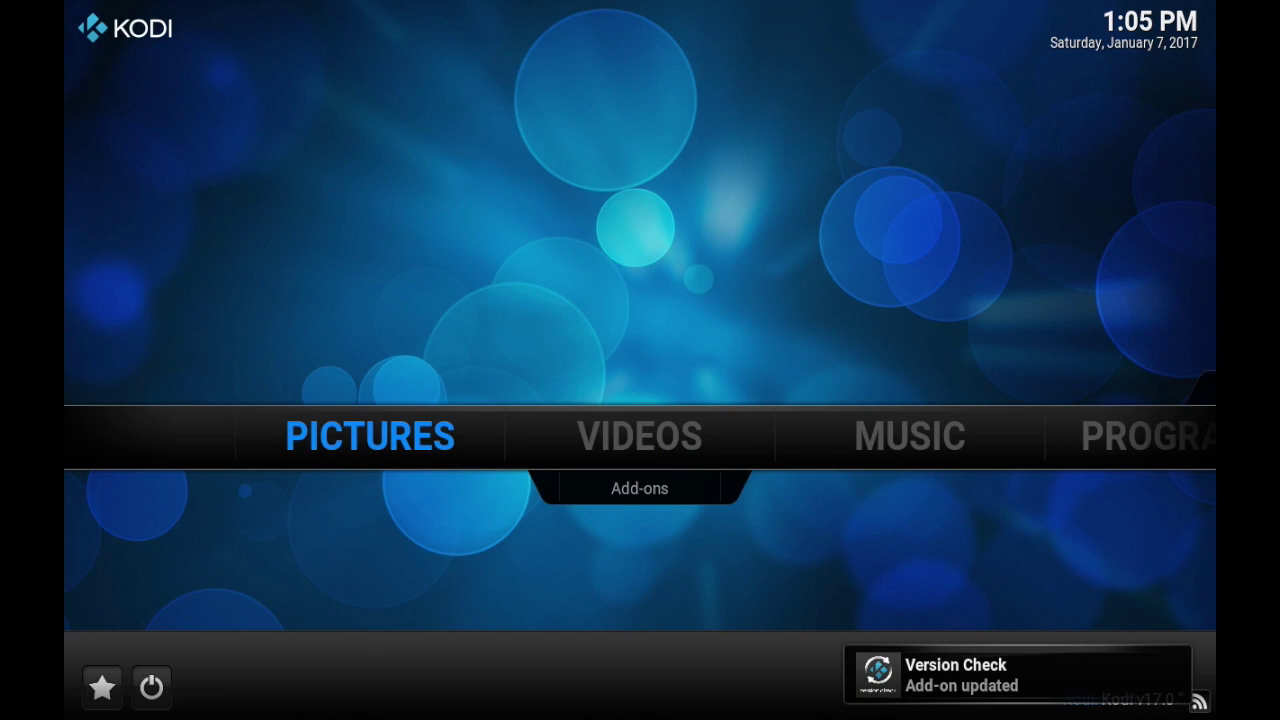
pyautogui.press('Left')
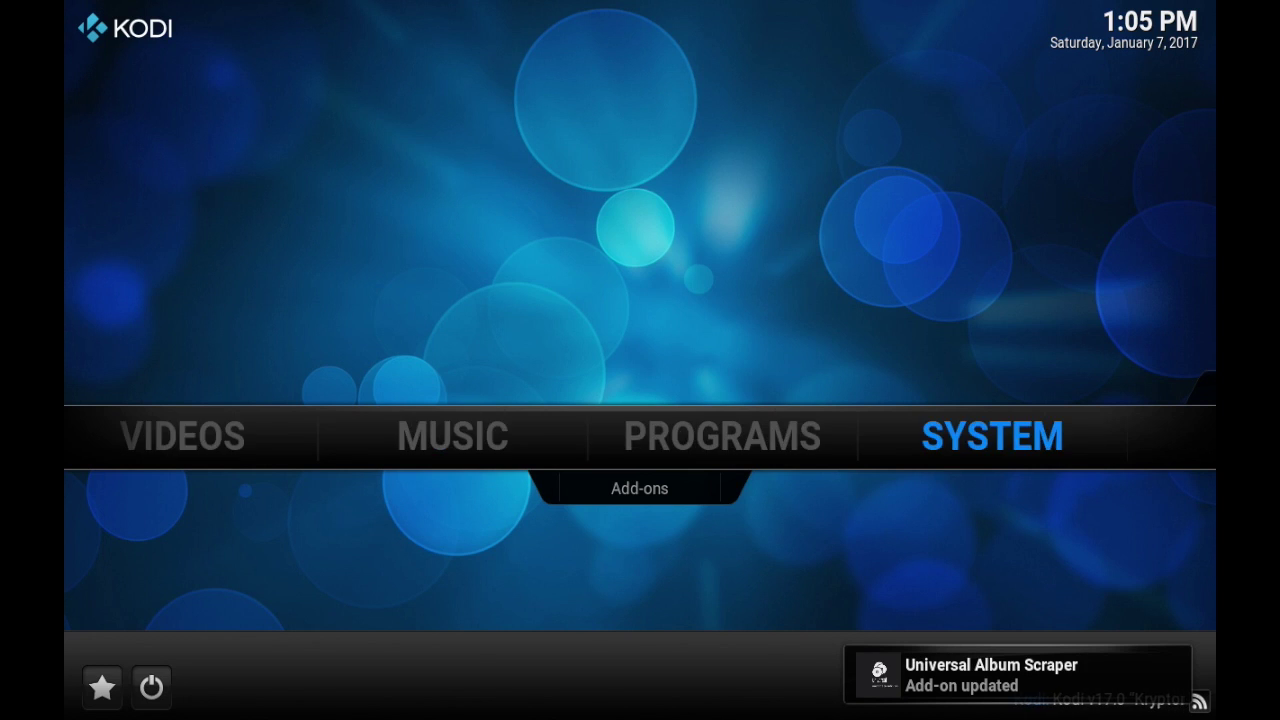
pyautogui.press('Left')
pyautogui.press('Right')
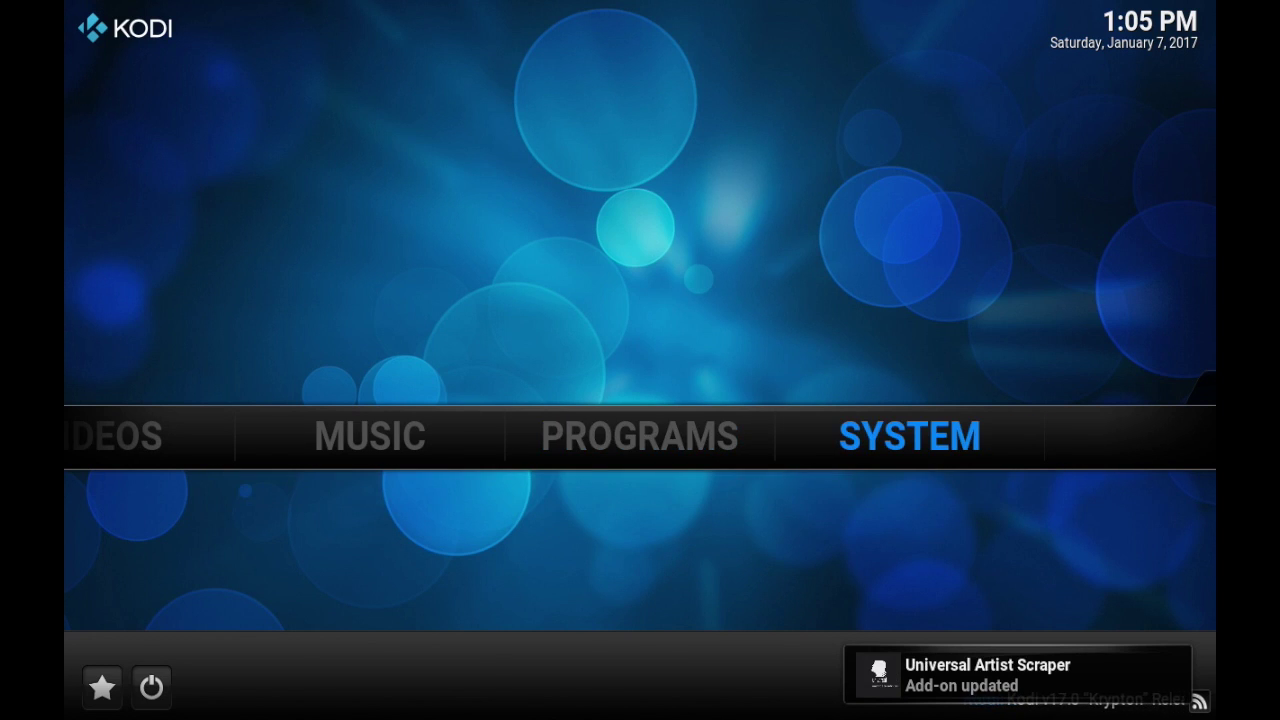
pyautogui.press('Down')
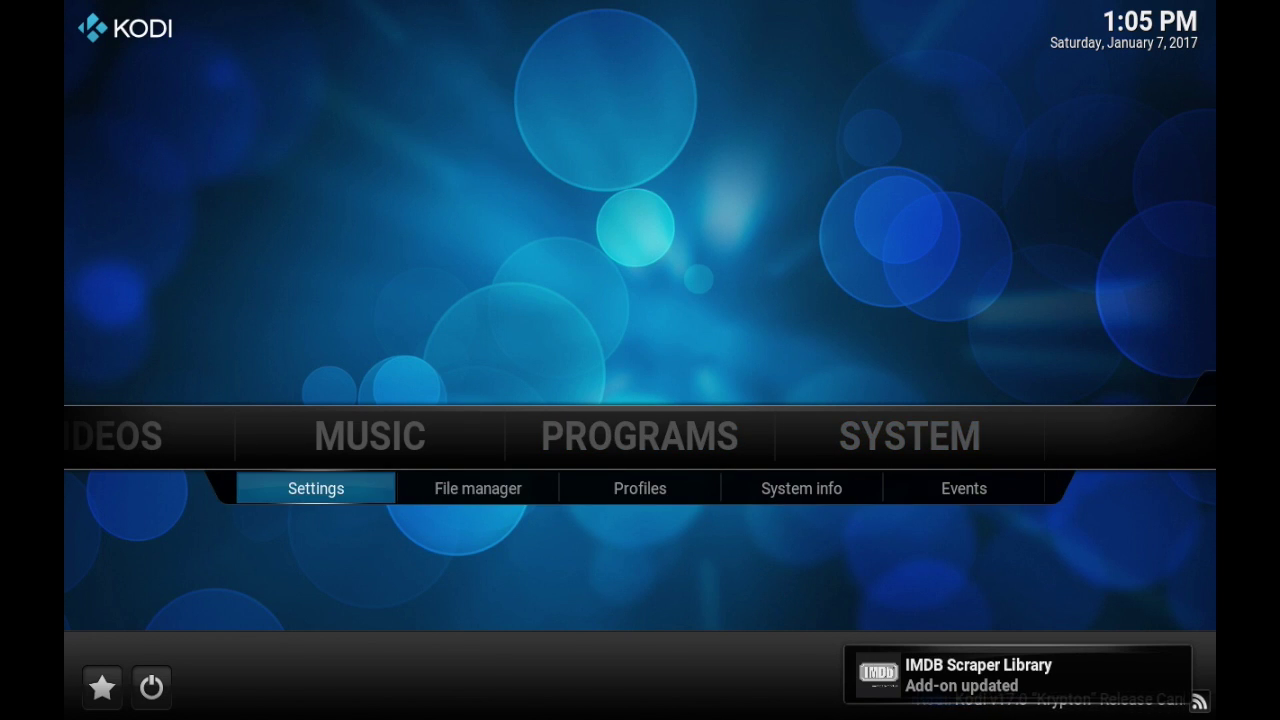
pyautogui.press('Right')
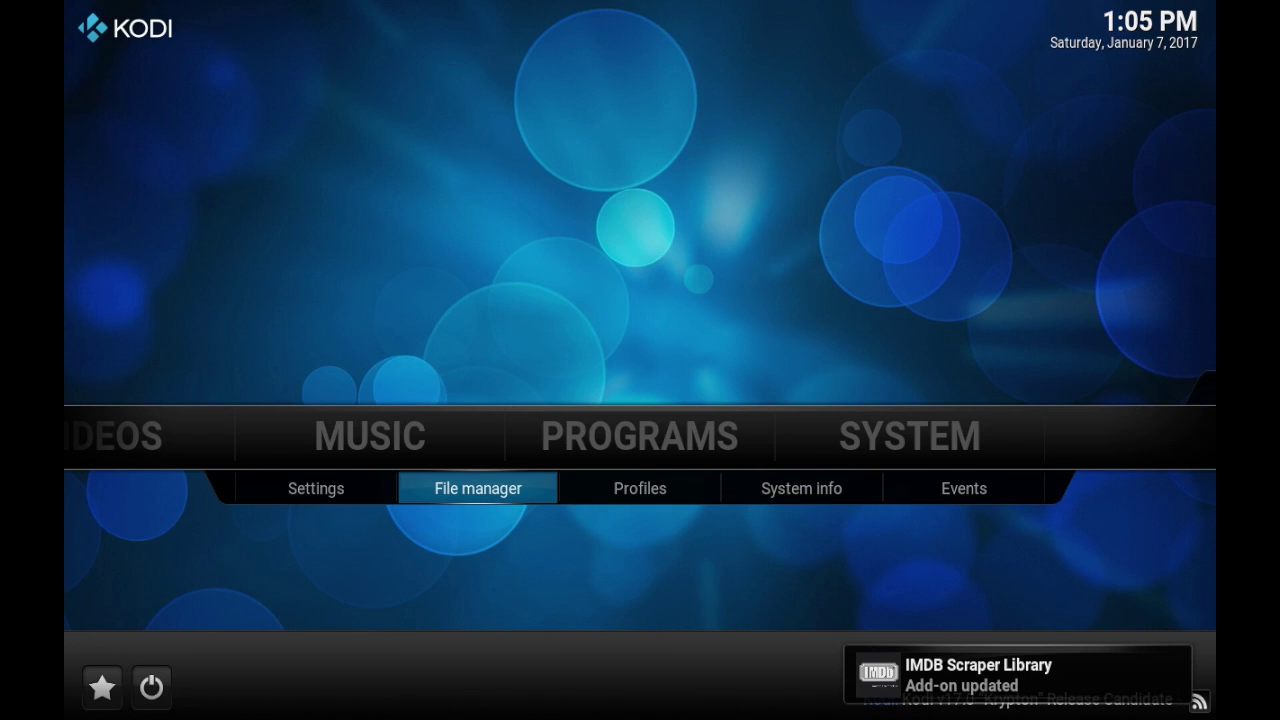
pyautogui.press('Return')
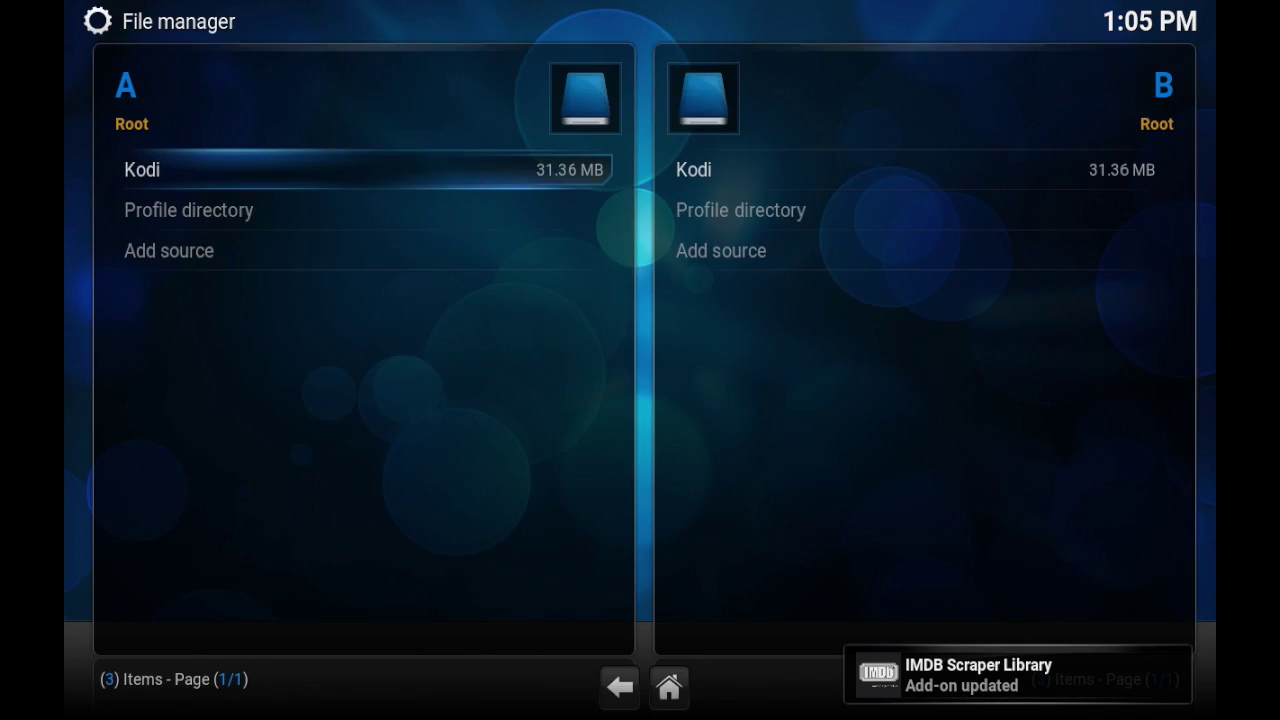
pyautogui.click(356, 262)
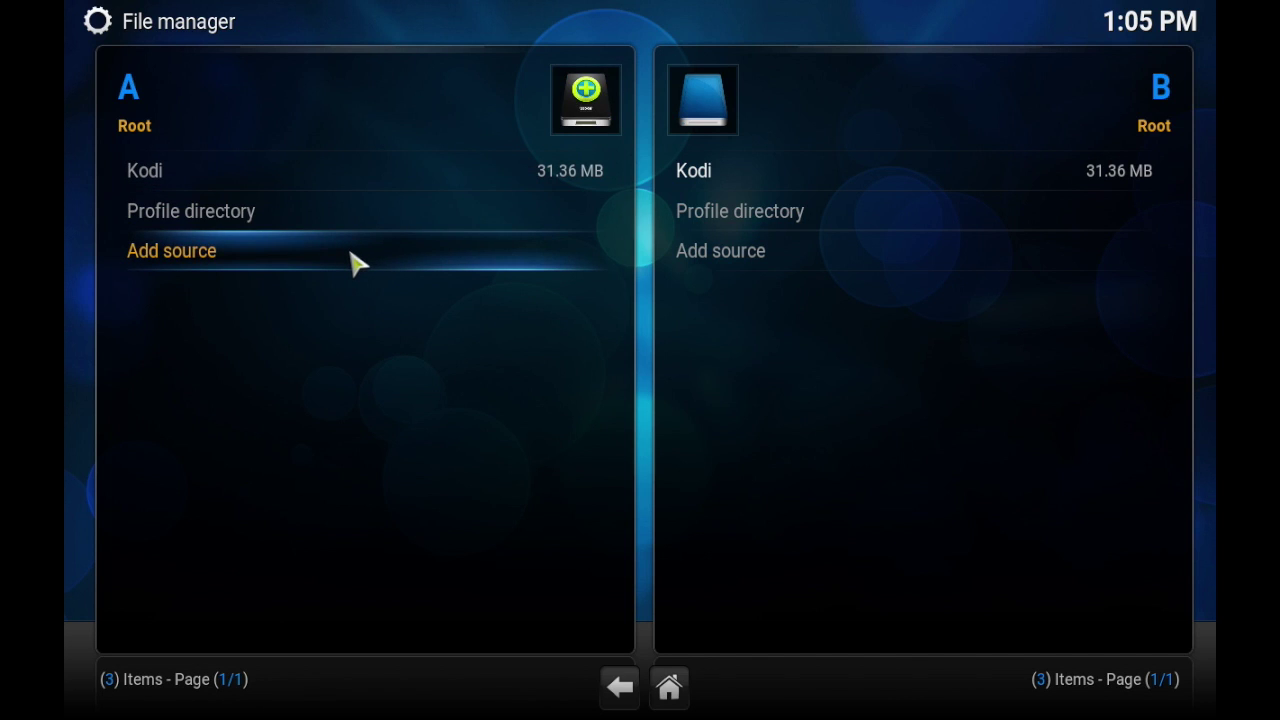
pyautogui.click(212, 268)
pyautogui.click(212, 268)
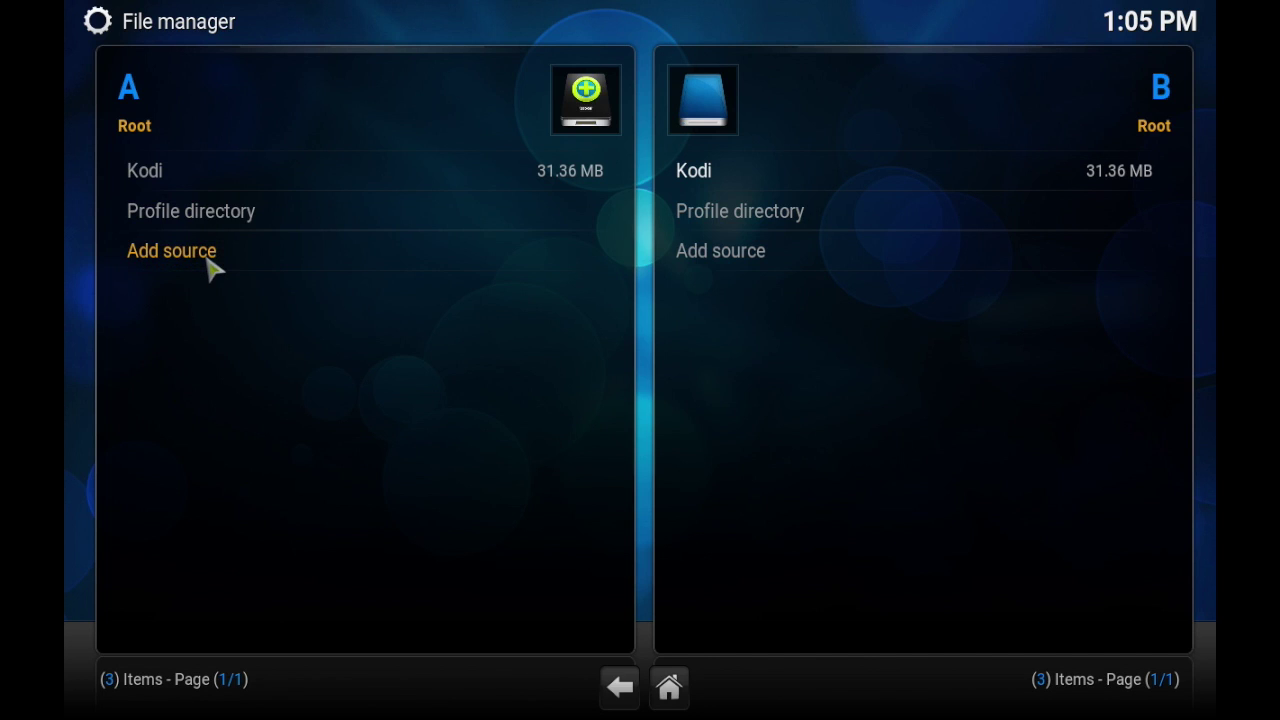
pyautogui.click(713, 230)
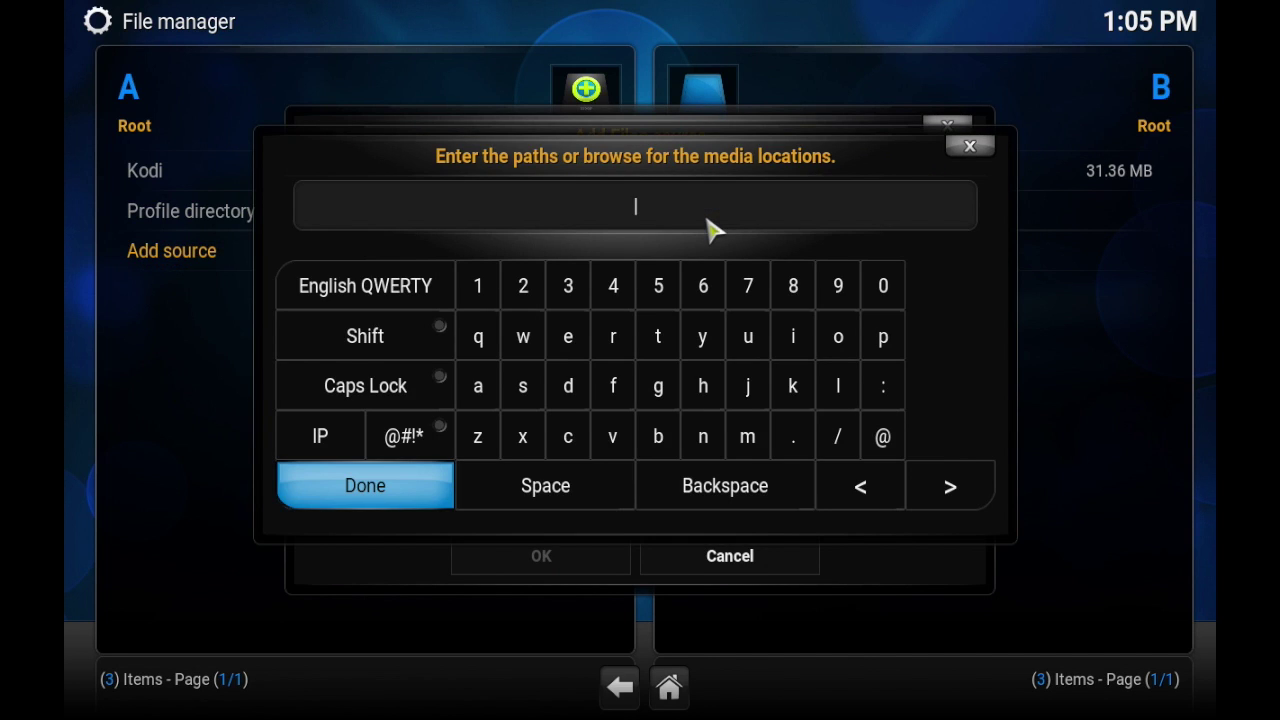
pyautogui.write('http://toptu')
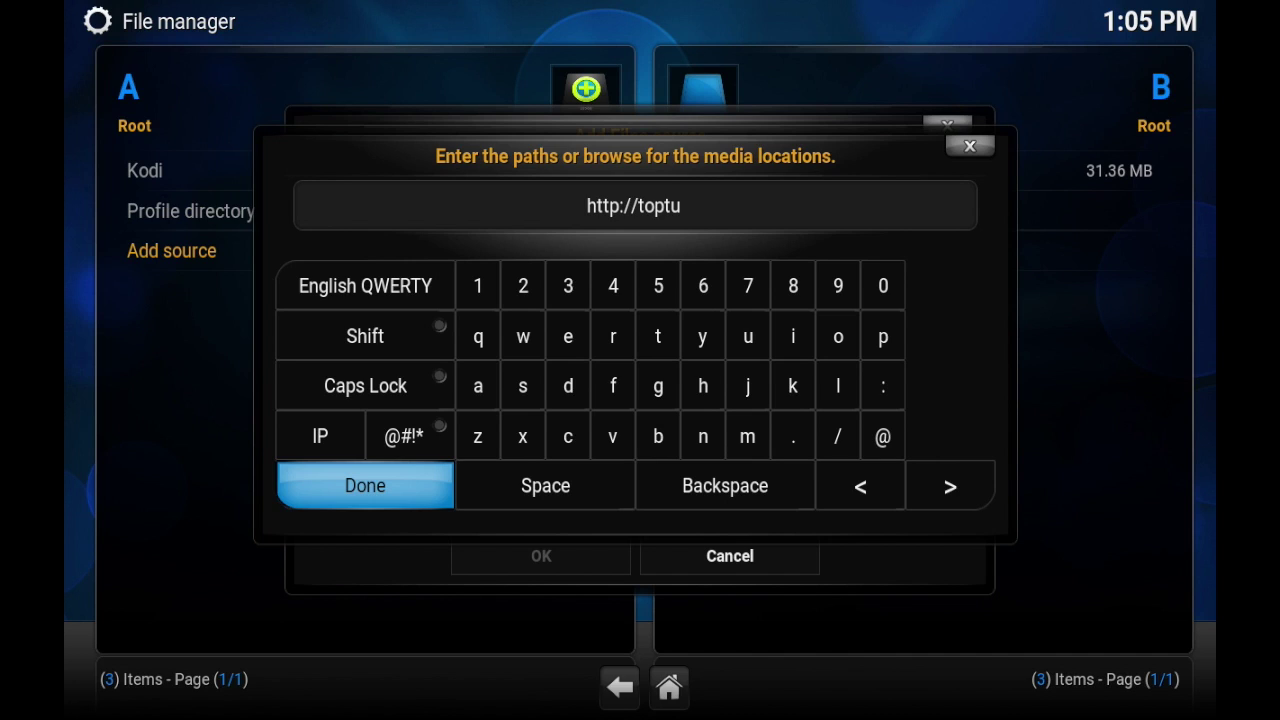
pyautogui.write('torials.')
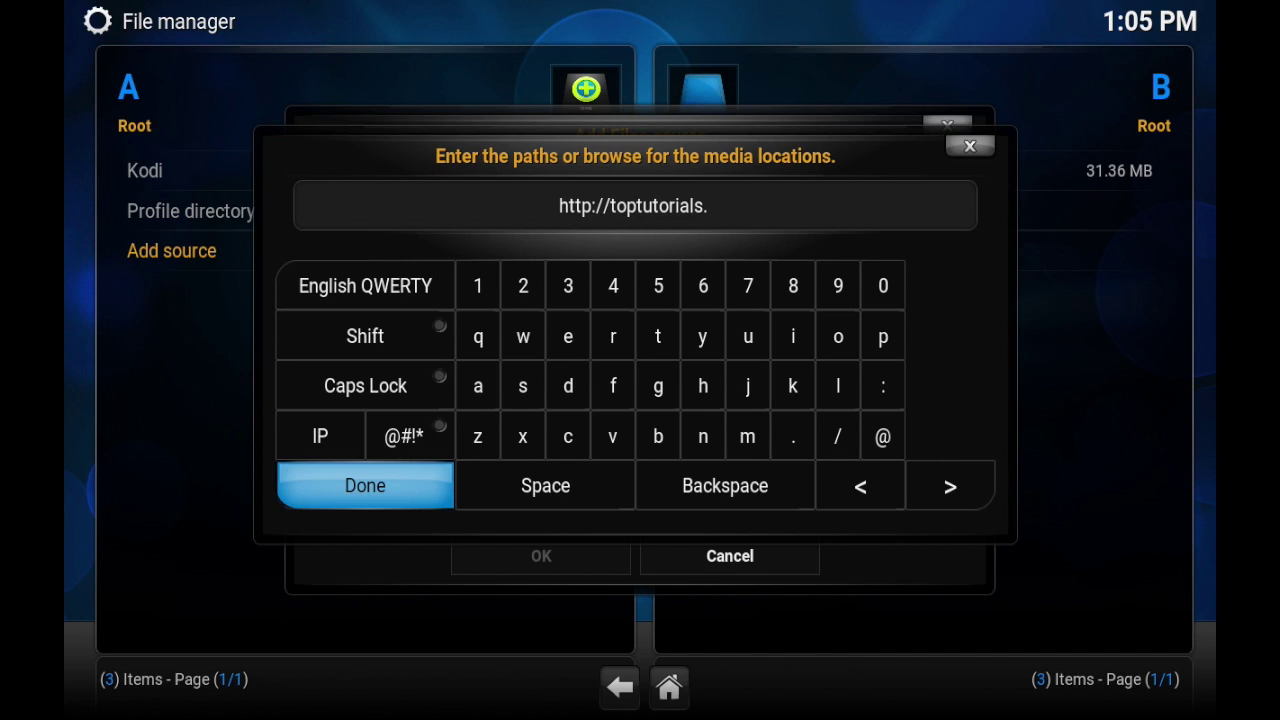
pyautogui.write('co.k')
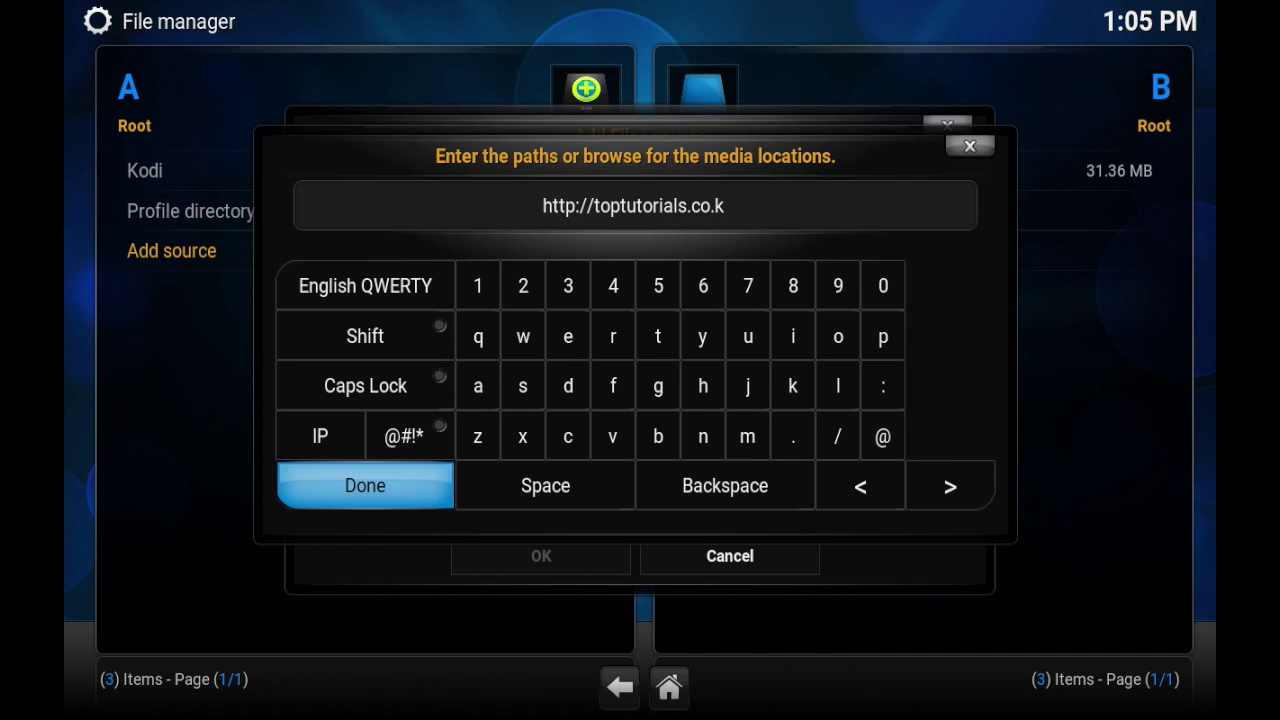
pyautogui.press('BackSpace')
pyautogui.write('uk/')
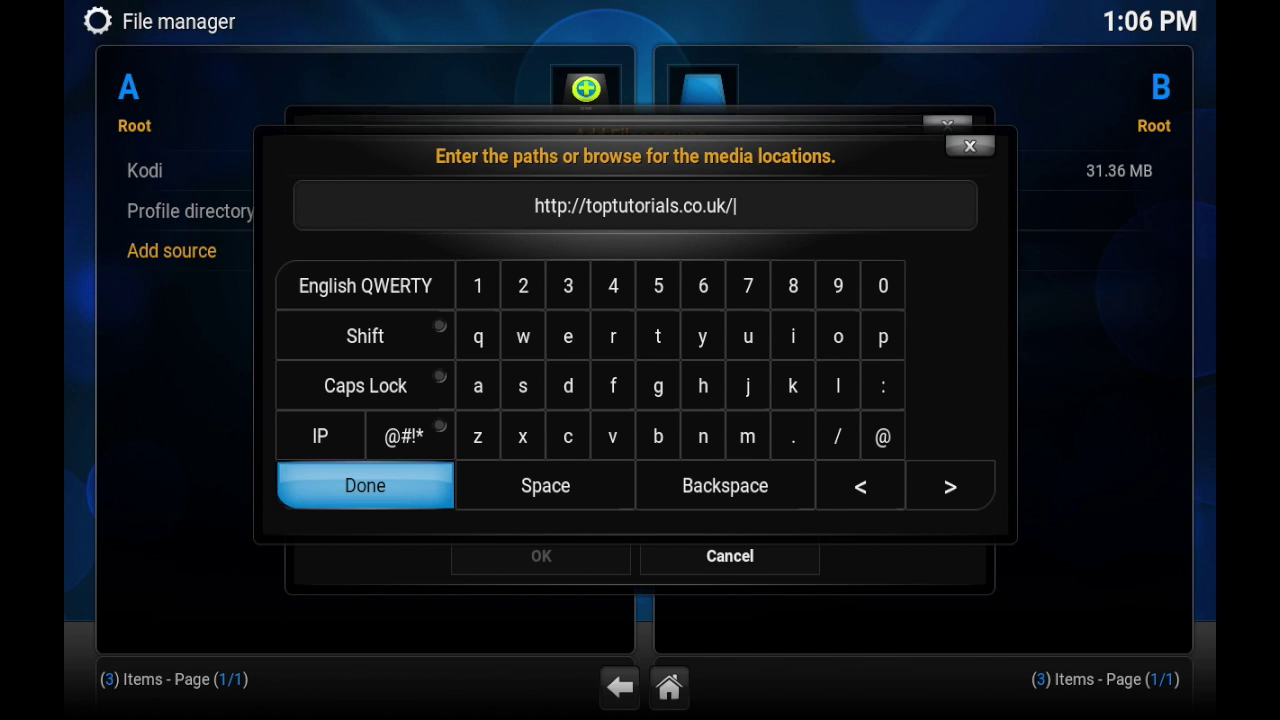
pyautogui.write('kodi')
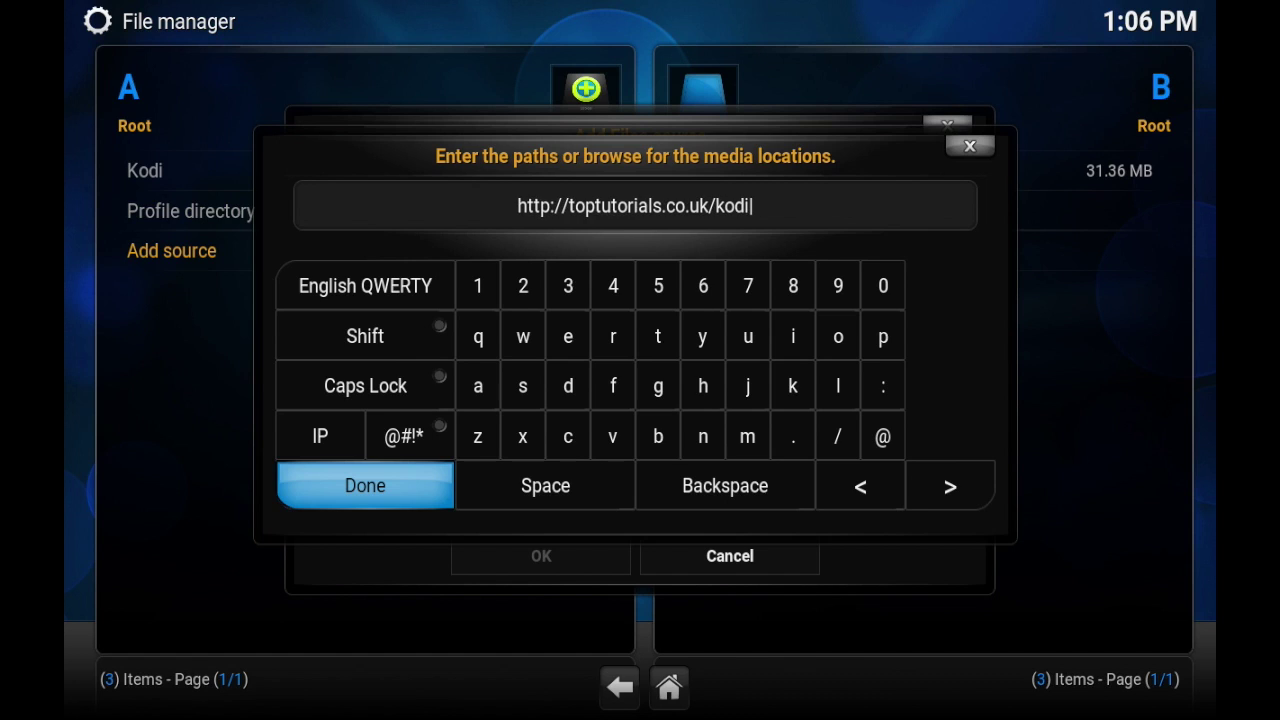
pyautogui.click(390, 490)
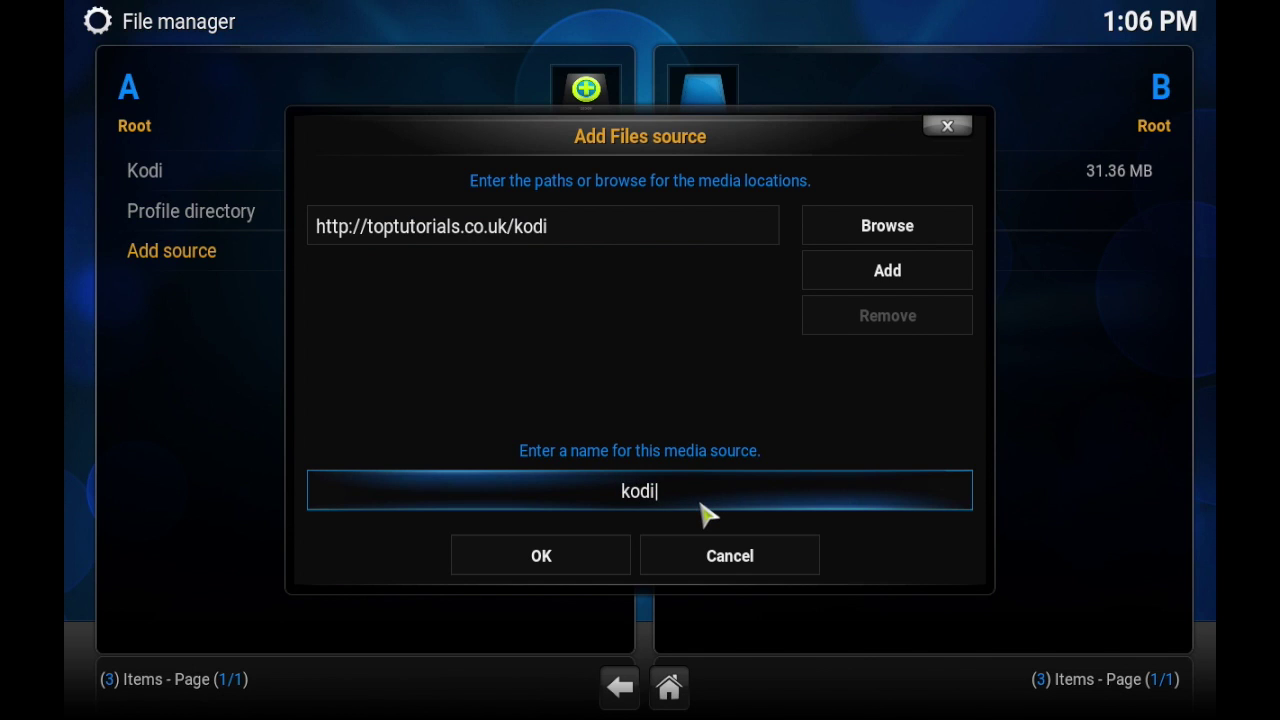
pyautogui.write('-top')
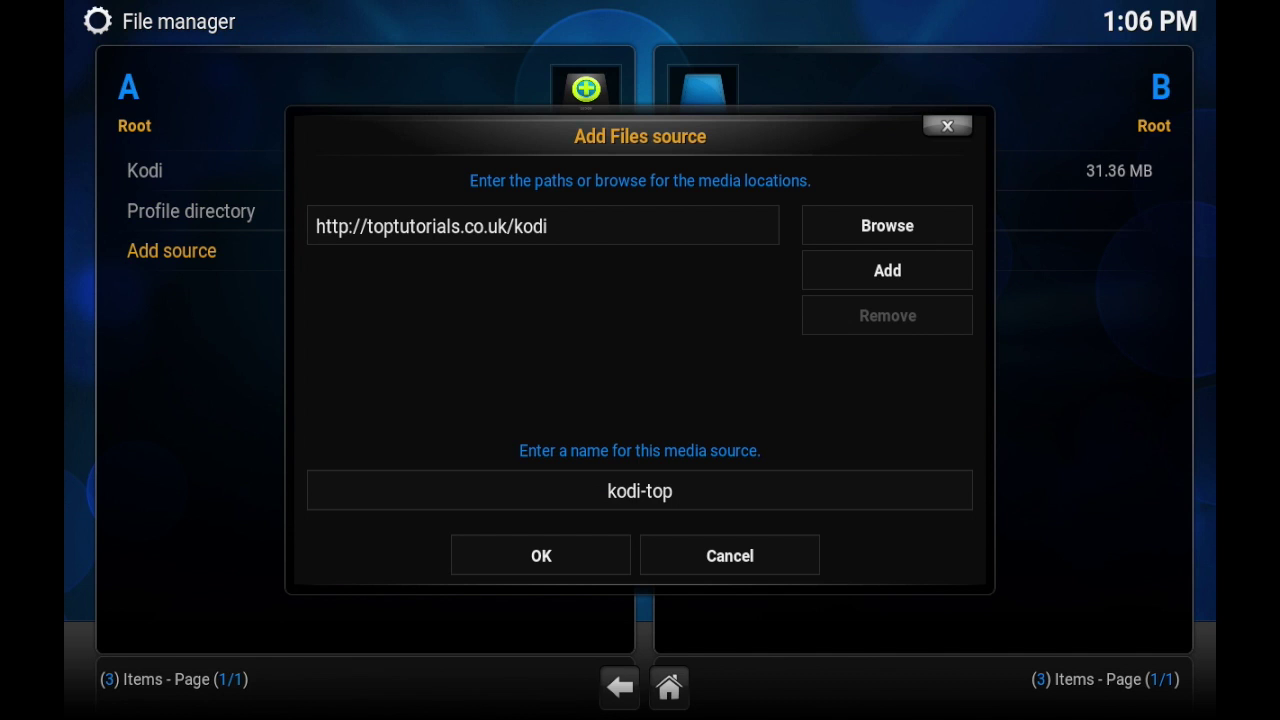
pyautogui.click(530, 568)
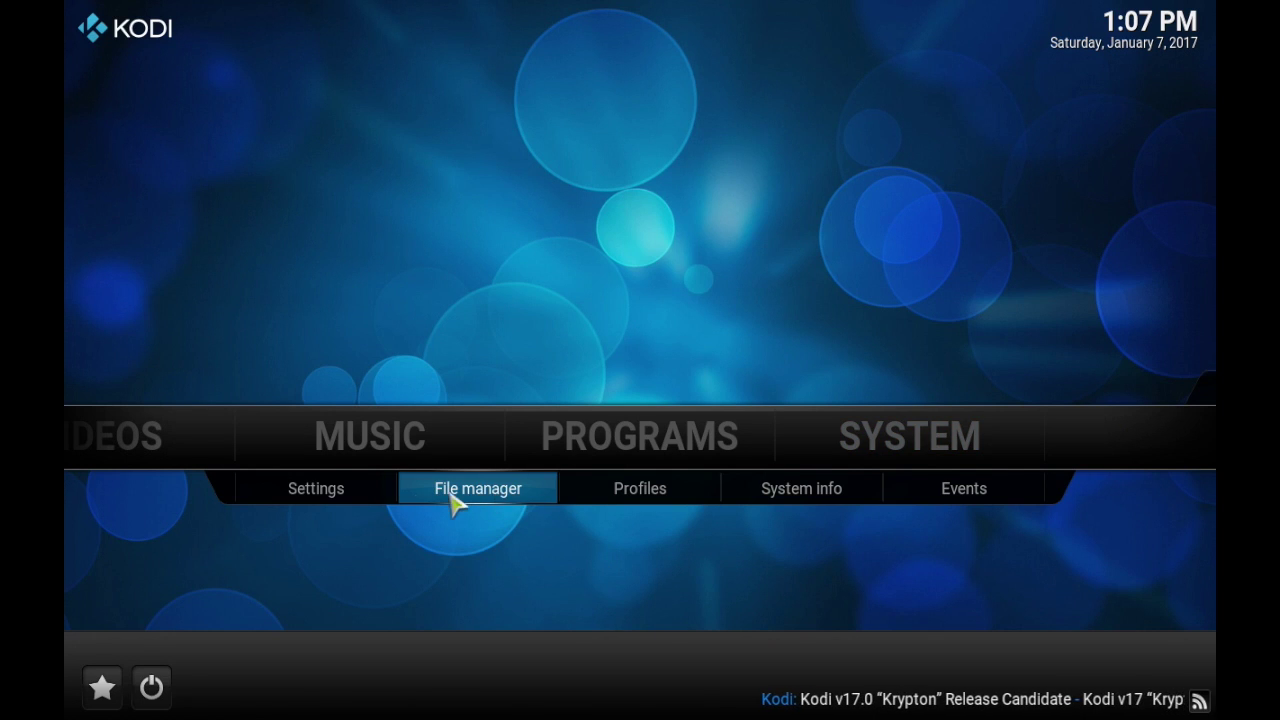
# Open Settings > Add-ons from SYSTEM and dismiss the first-run help dialog.
pyautogui.click(377, 497)
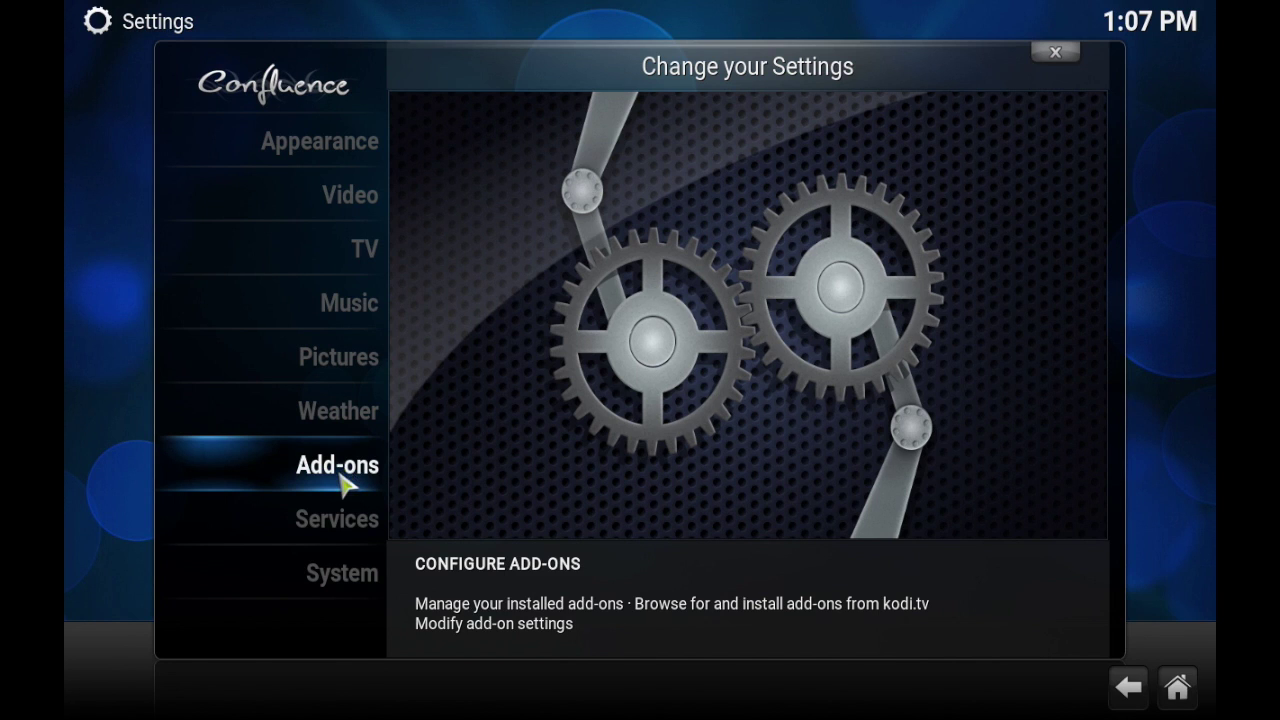
pyautogui.click(343, 487)
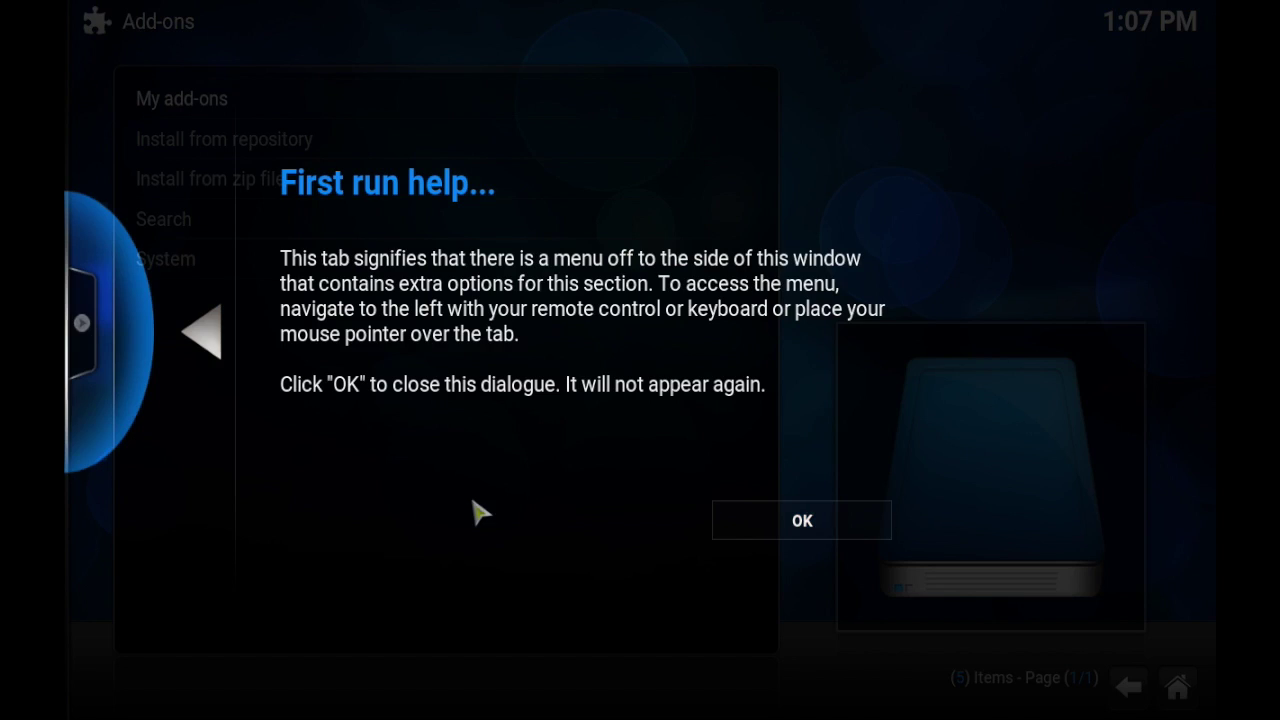
pyautogui.click(832, 520)
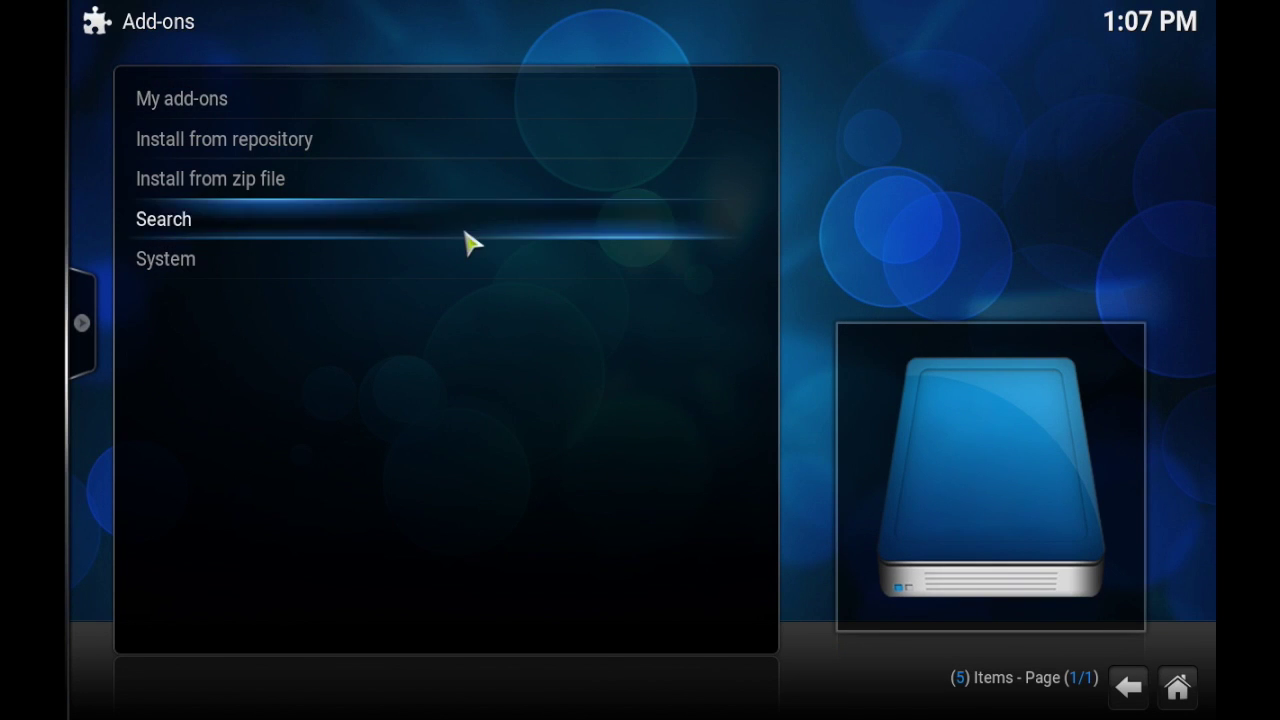
# Install repository.tdbwizard(now echo).zip from the kodi-top repos folder via Install from zip file.
pyautogui.click(417, 199)
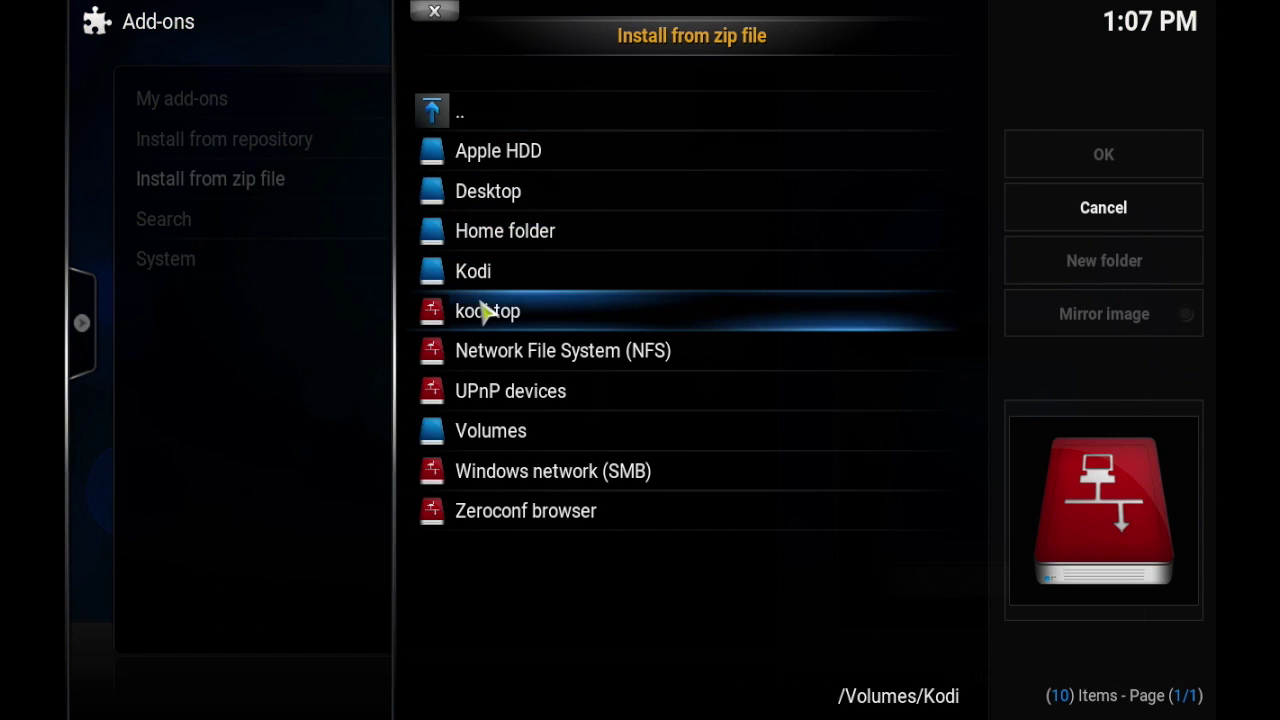
pyautogui.click(487, 312)
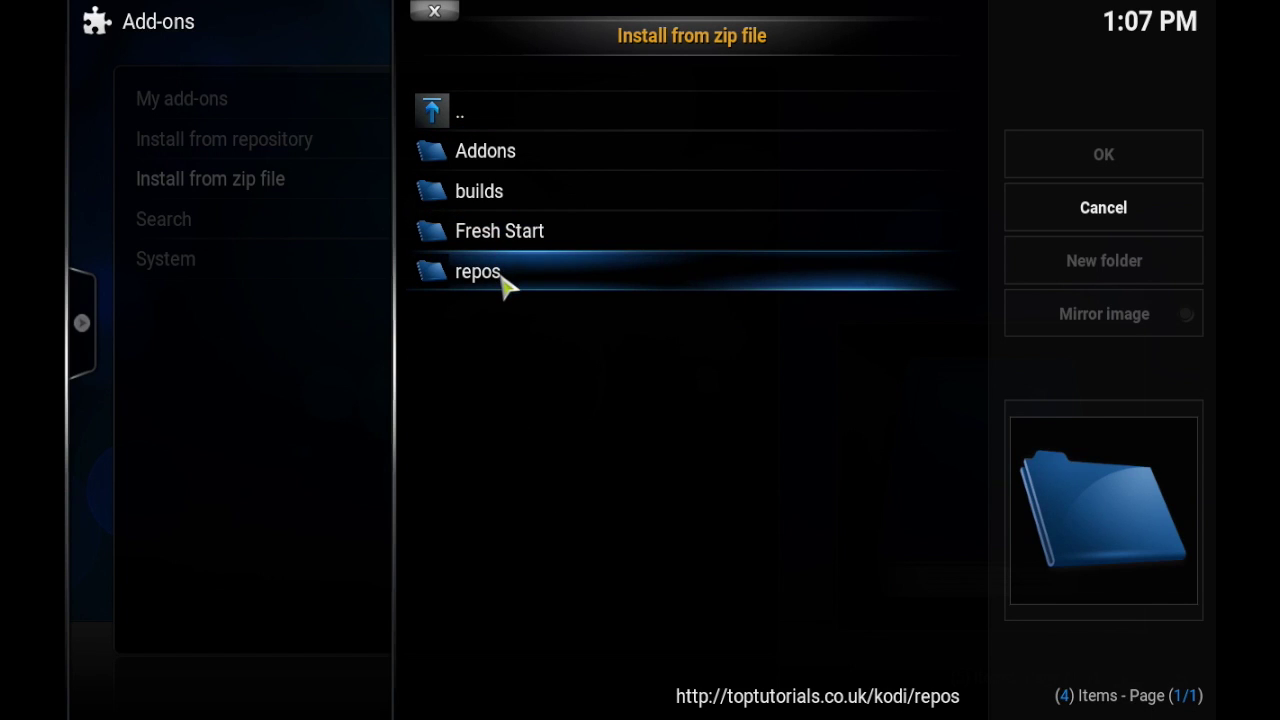
pyautogui.click(478, 272)
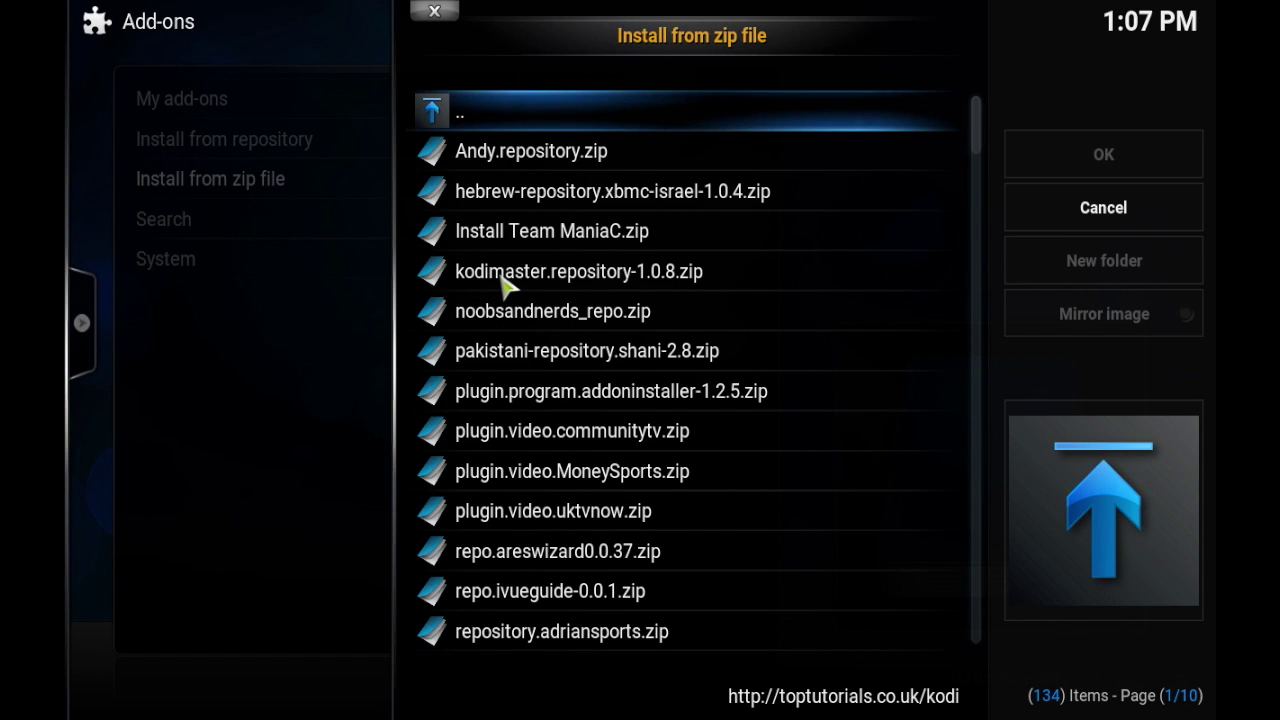
pyautogui.scroll(-13, 505, 285)
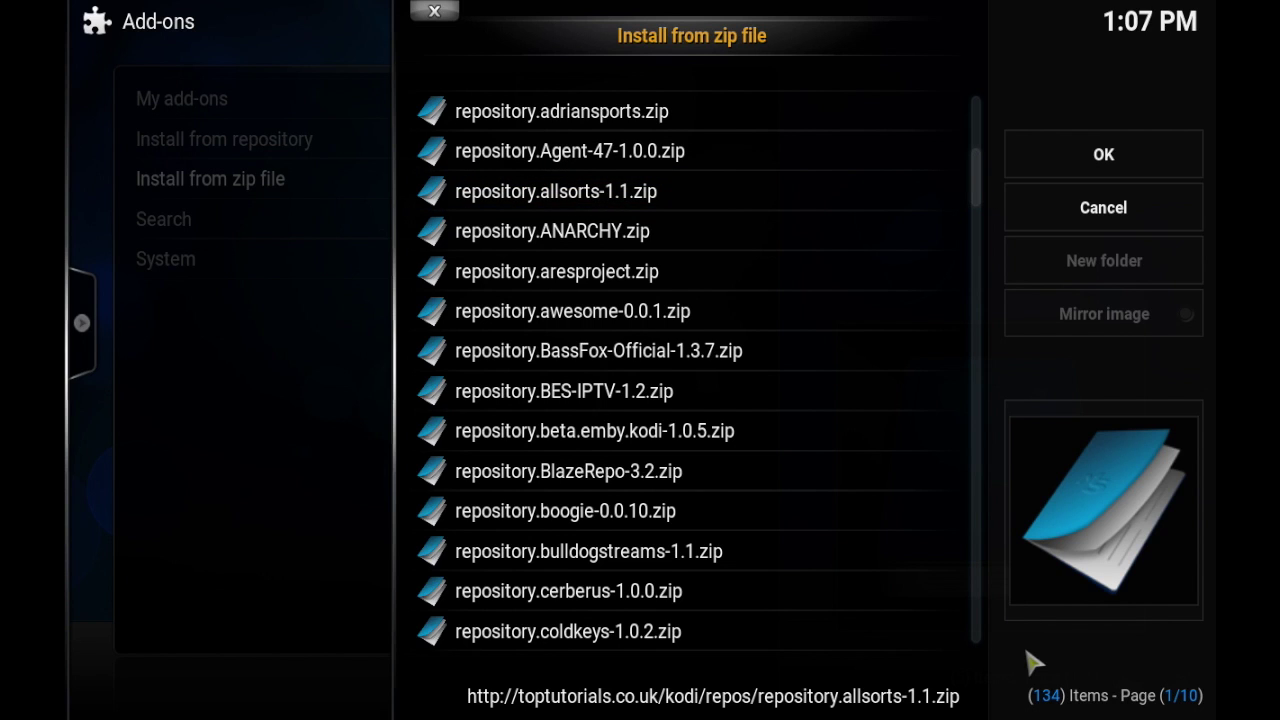
pyautogui.moveTo(983, 625); pyautogui.dragTo(978, 566)
pyautogui.scroll(-2, 978, 565)
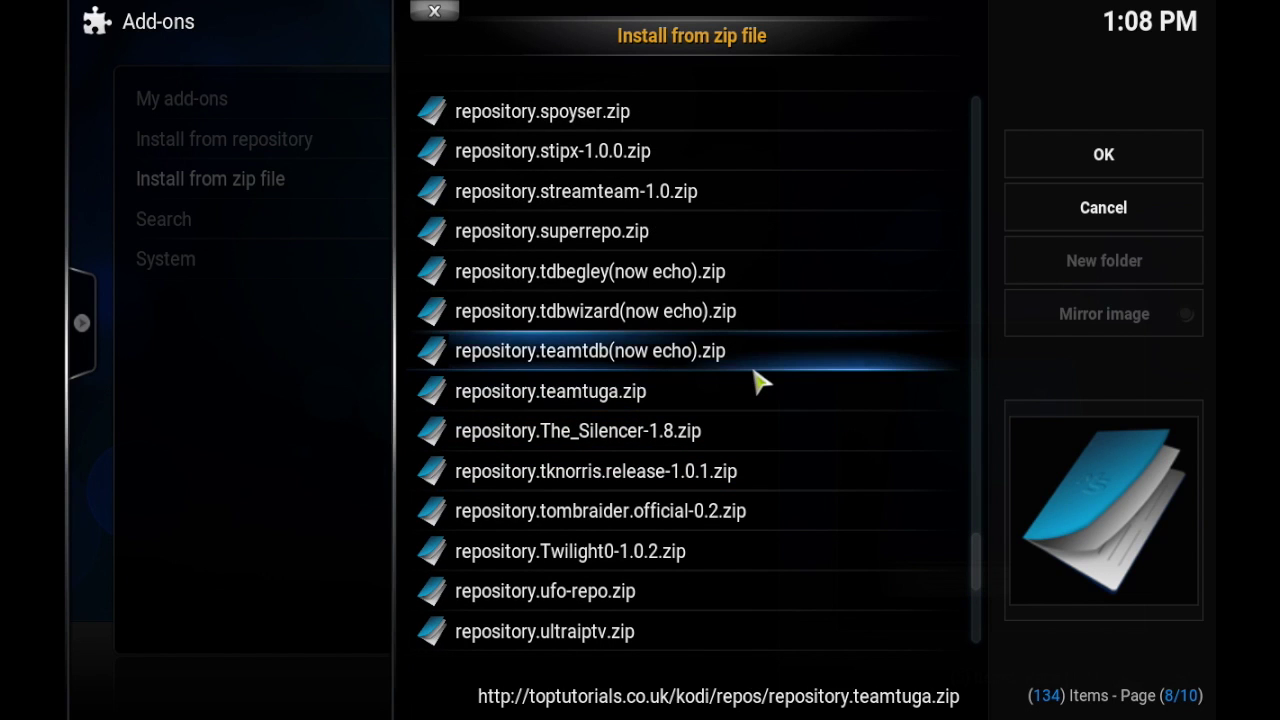
pyautogui.rightClick(724, 320)
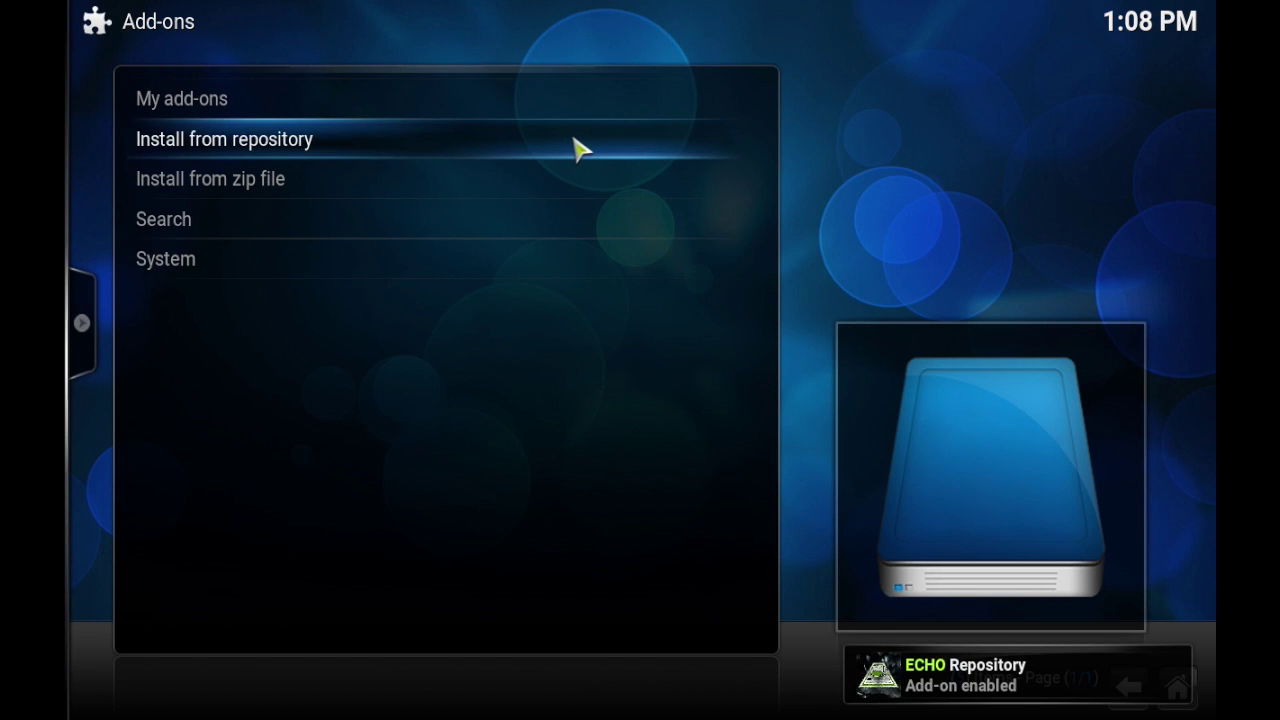
# Install ECHO Wizard from the ECHO Repository's Program add-ons and reopen its details.
pyautogui.click(575, 141)
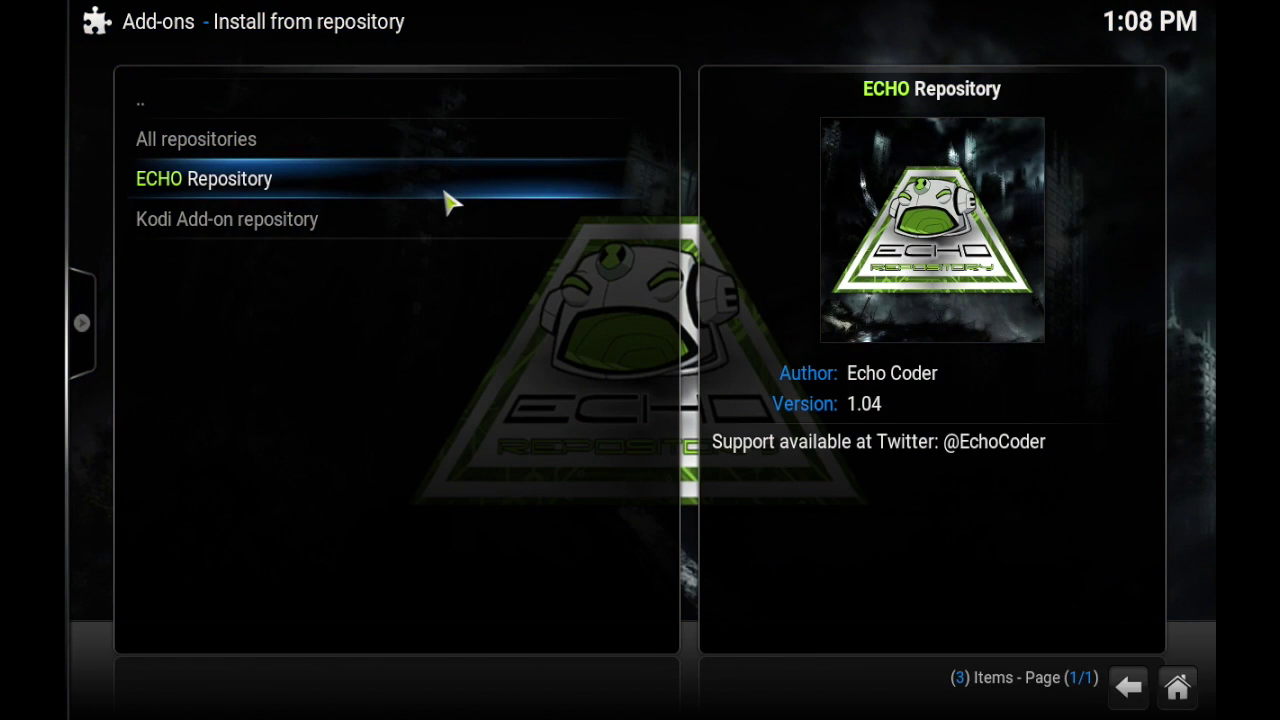
pyautogui.click(450, 200)
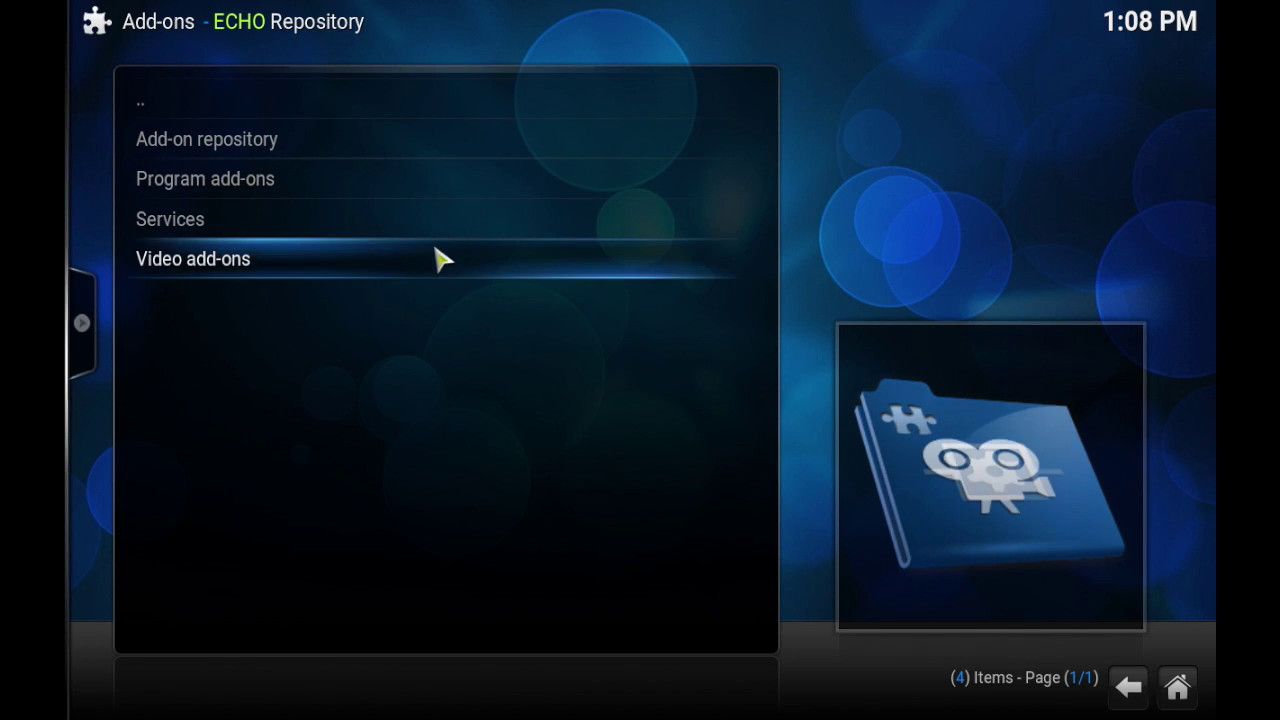
pyautogui.click(437, 200)
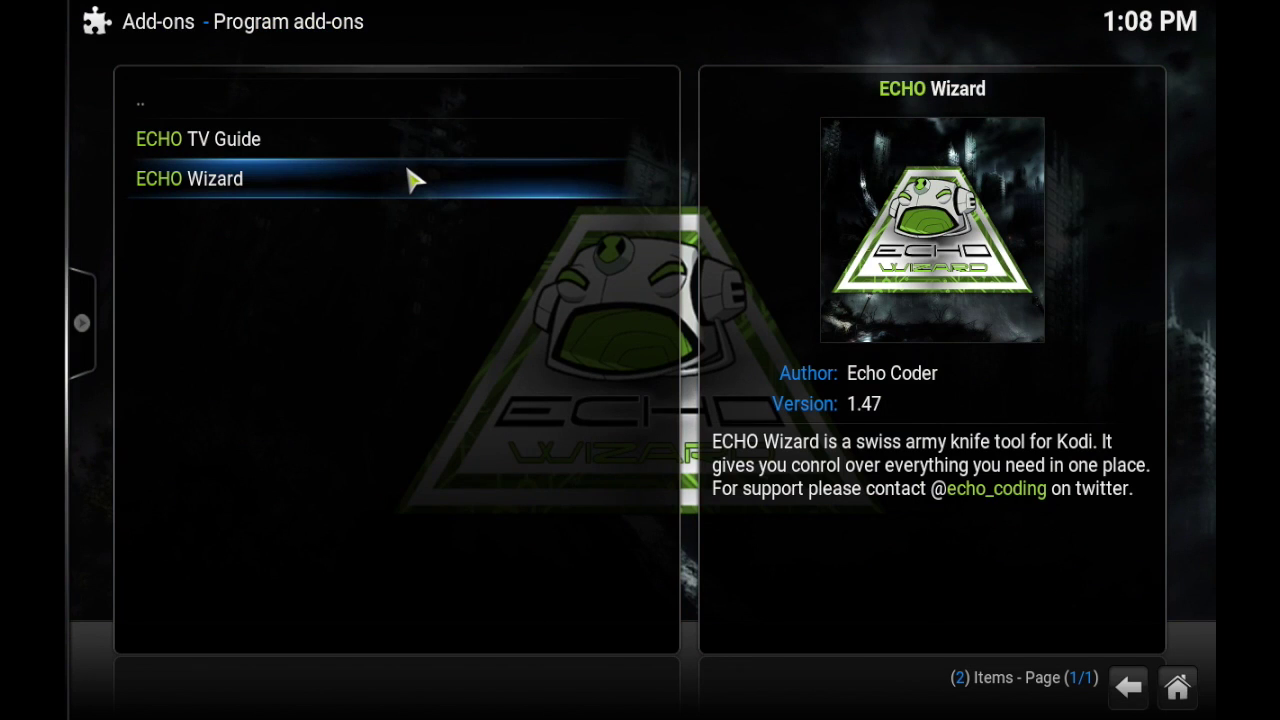
pyautogui.click(413, 180)
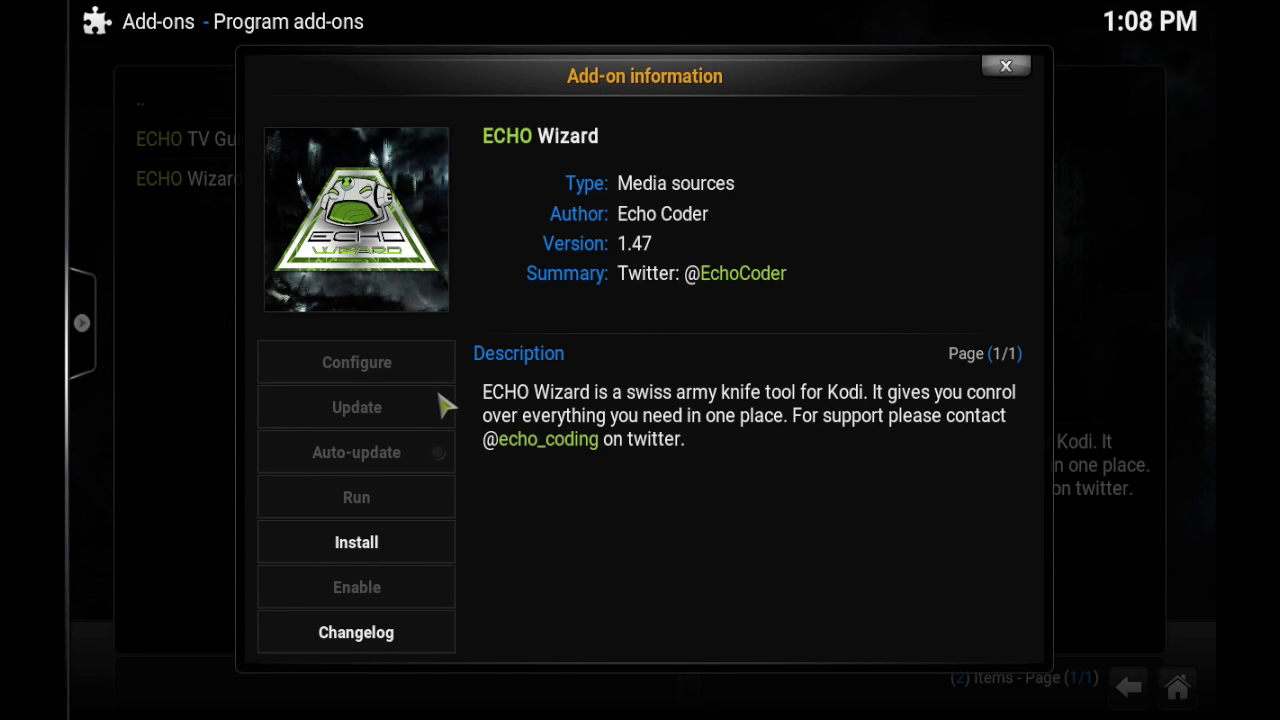
pyautogui.click(393, 547)
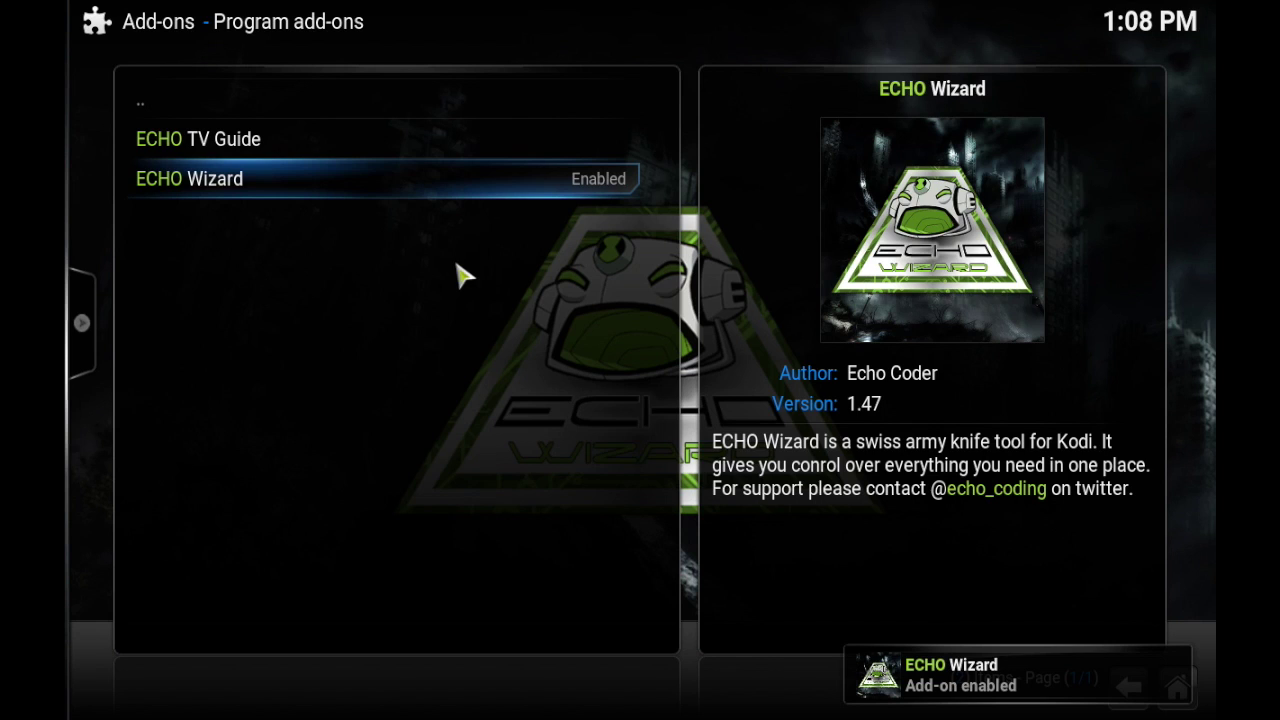
pyautogui.click(467, 185)
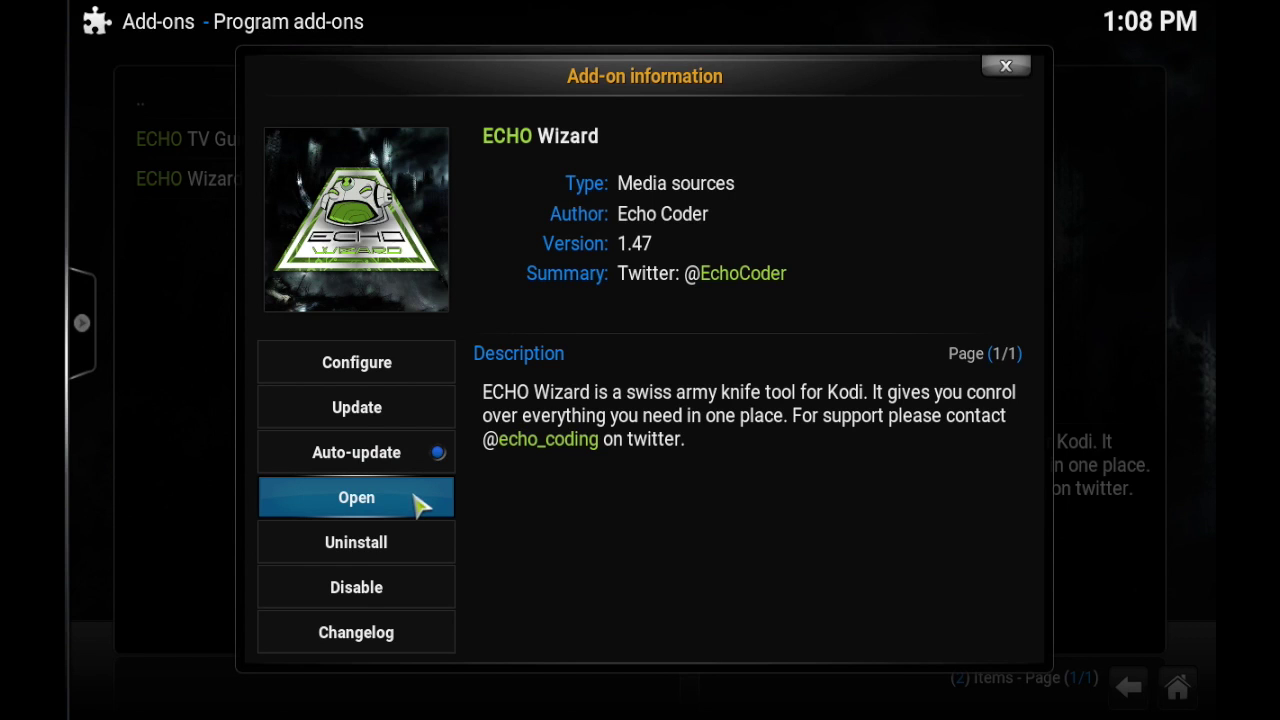
# Launch ECHO Wizard, accept its default settings, and open COMMUNITY BUILDS.
pyautogui.click(420, 503)
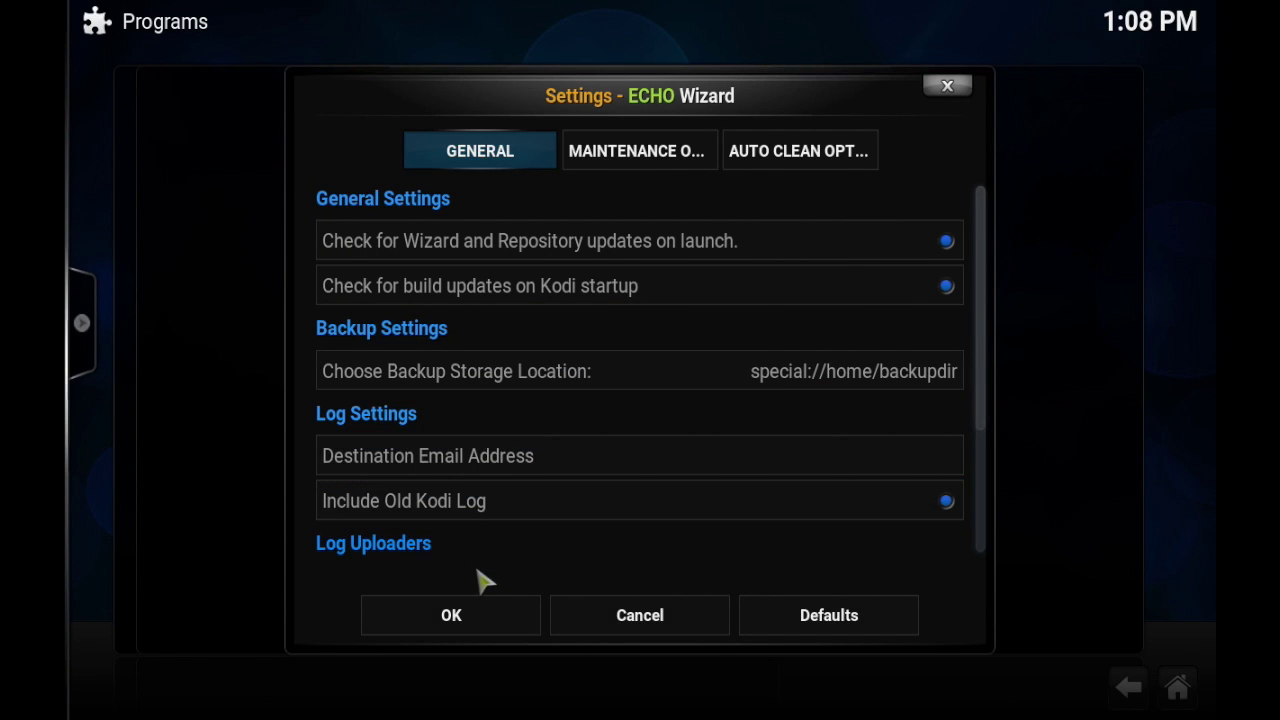
pyautogui.click(481, 622)
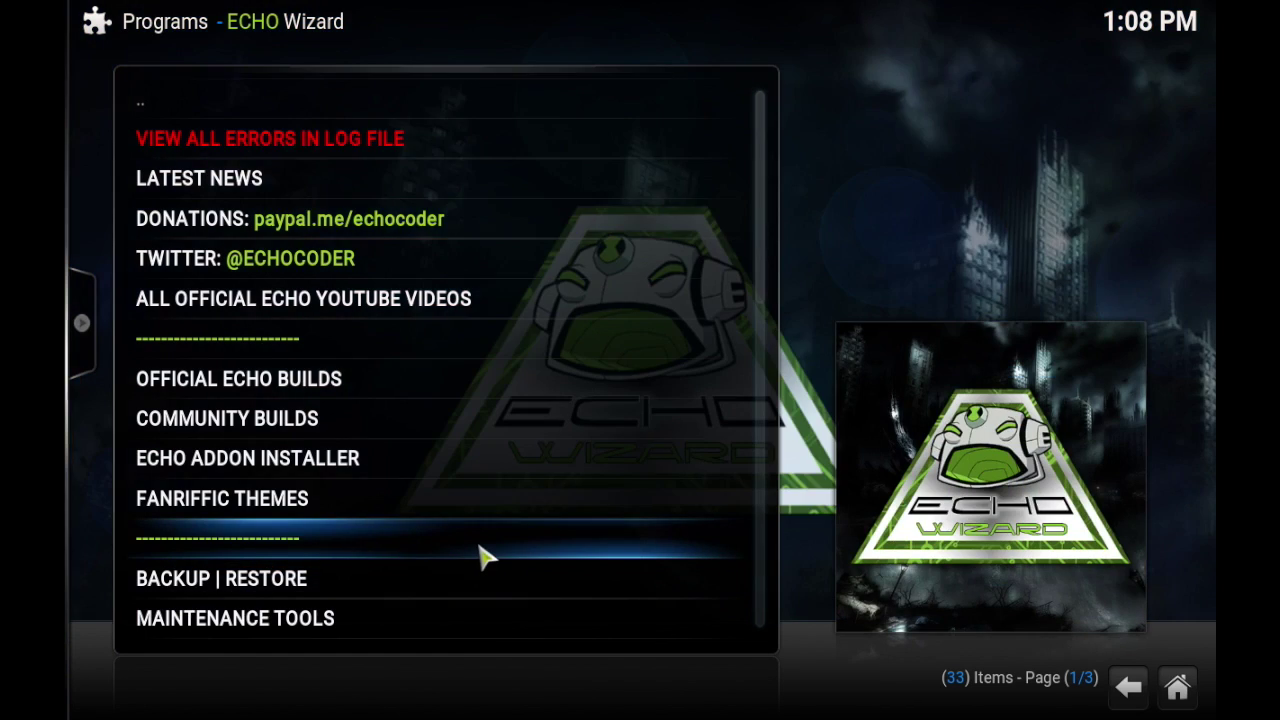
pyautogui.scroll(-2, 480, 557)
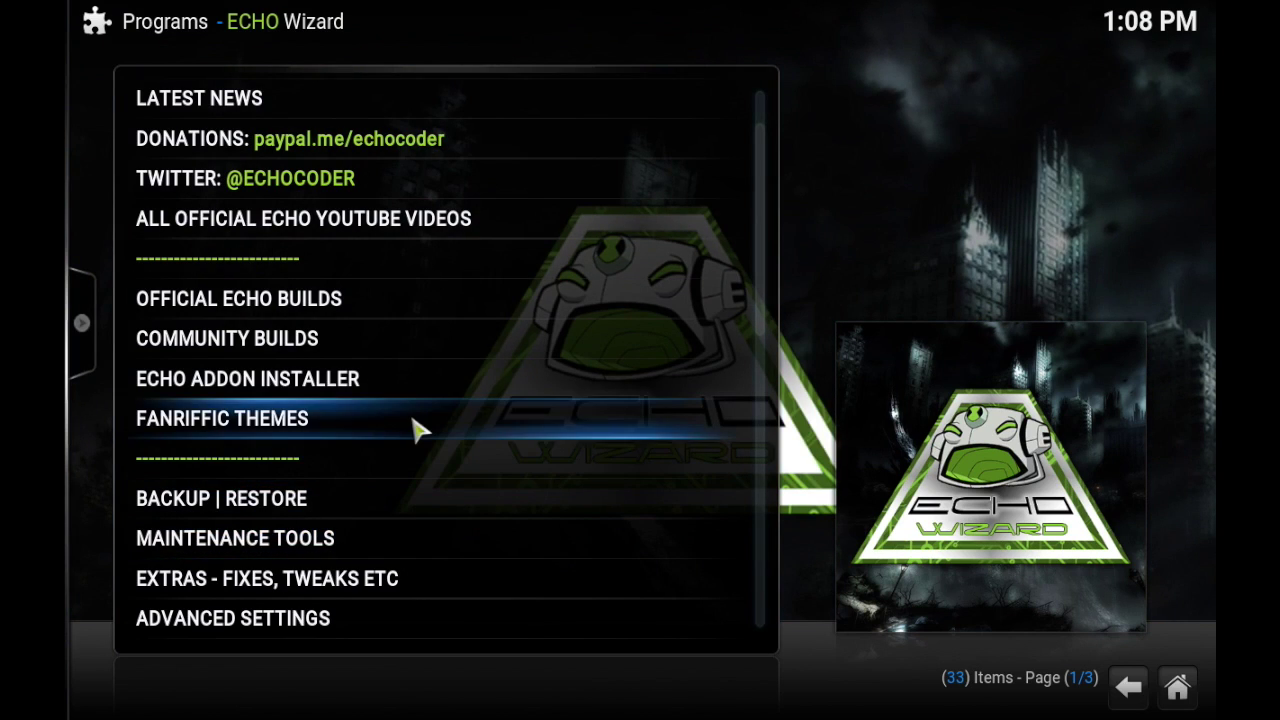
pyautogui.click(397, 355)
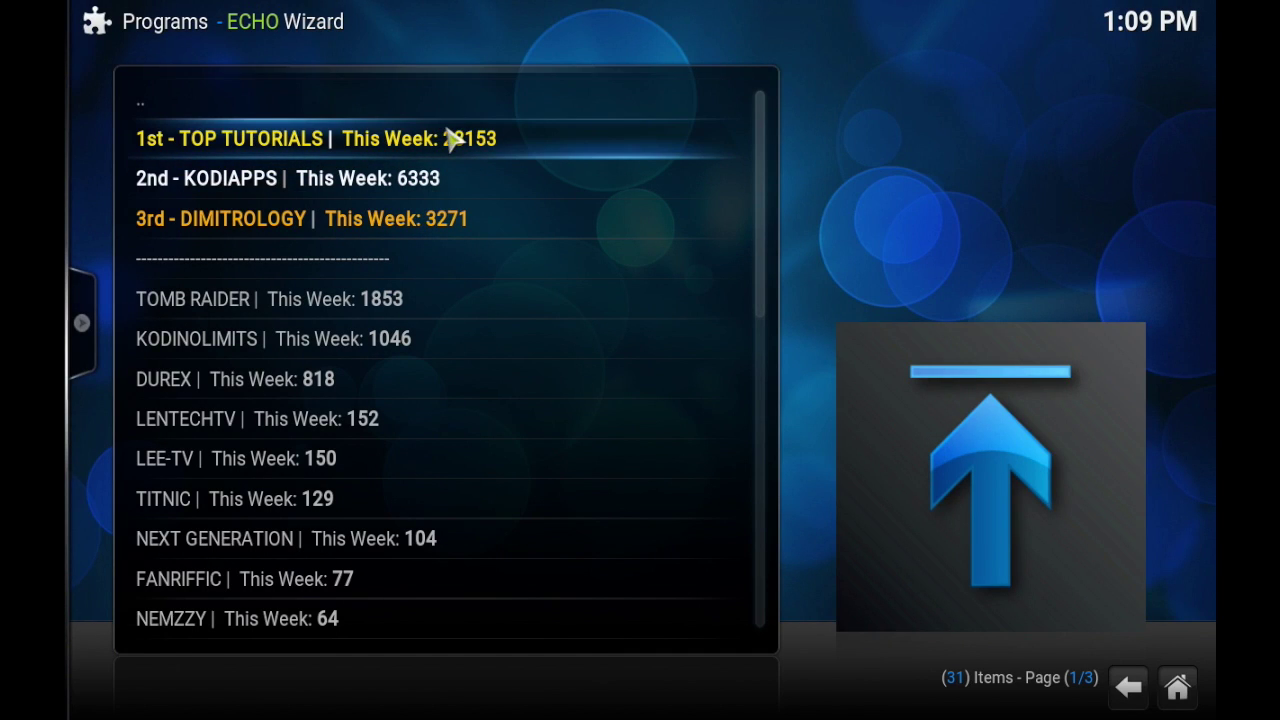
# Download the 271.29 MB Ultra TT build from 1st - TOP TUTORIALS, then force close Kodi.
pyautogui.click(452, 140)
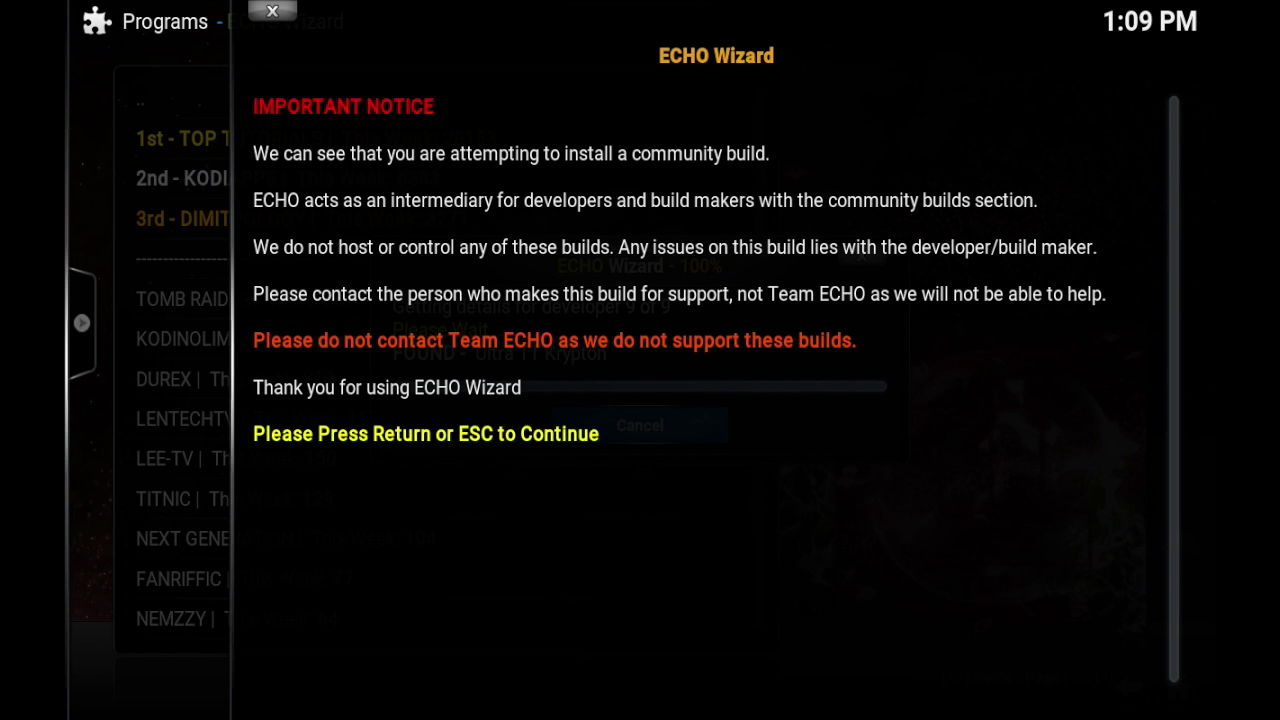
pyautogui.press('Escape')
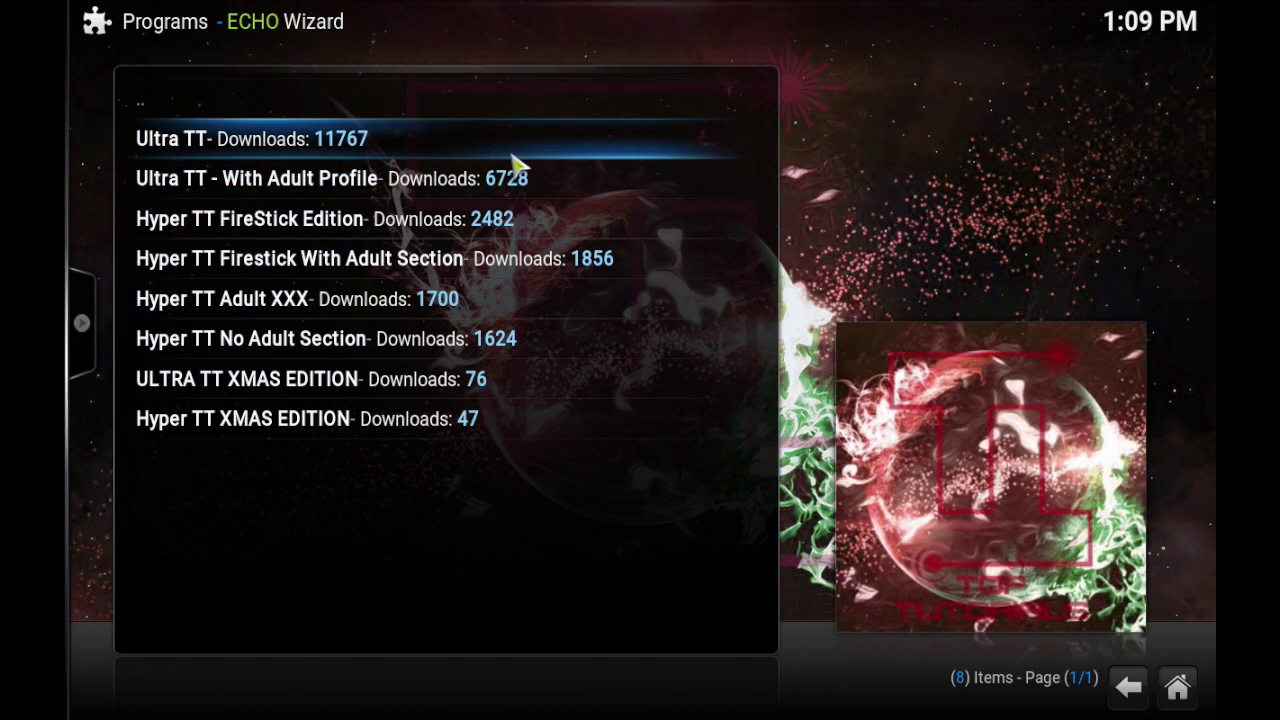
pyautogui.click(511, 157)
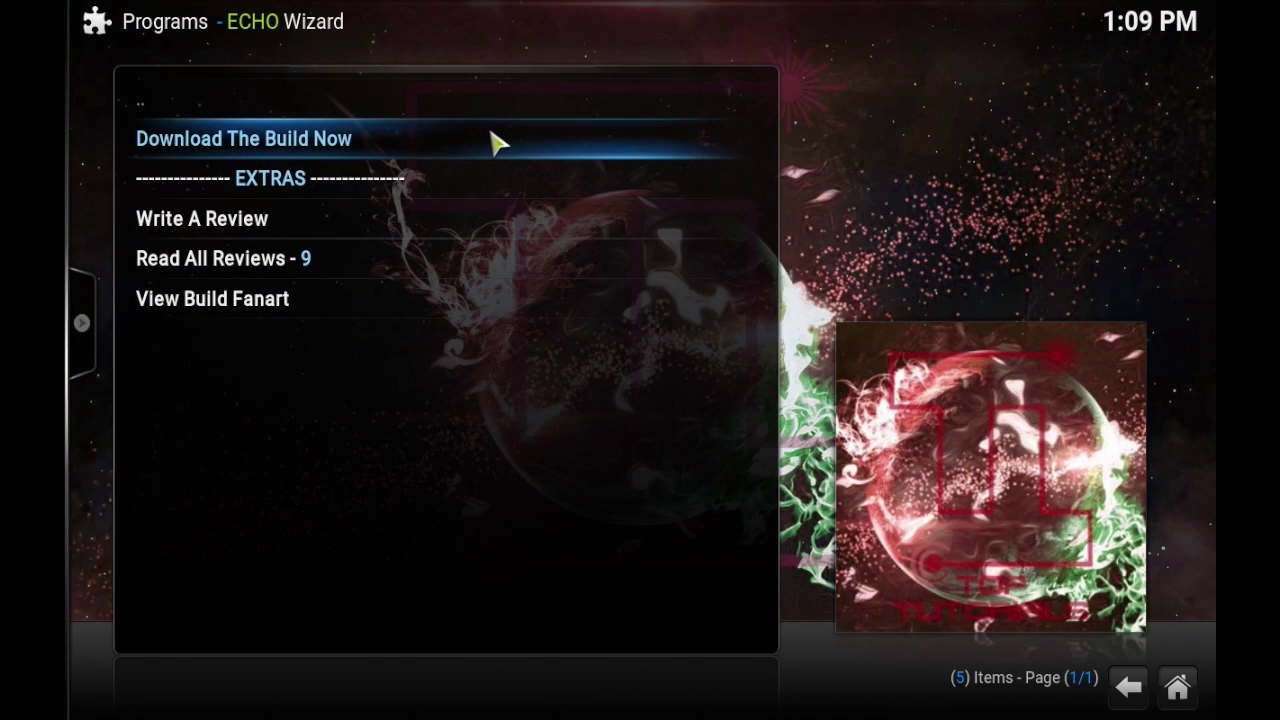
pyautogui.click(497, 143)
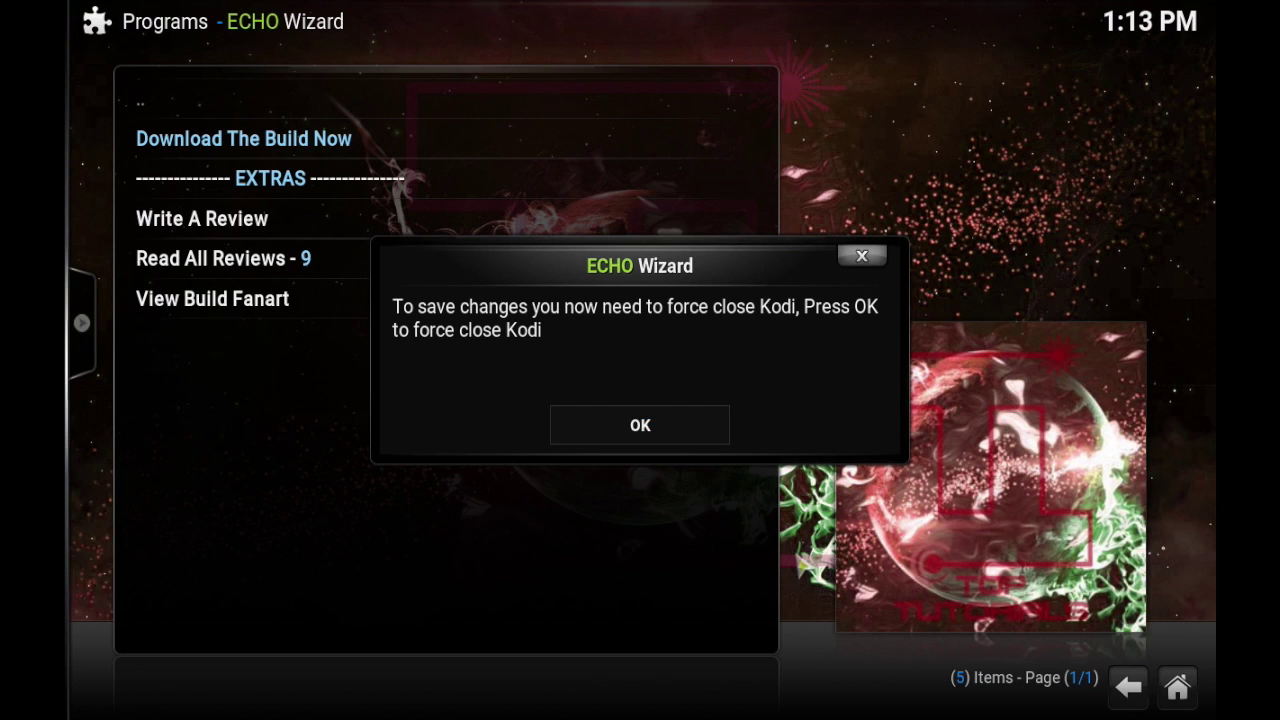
pyautogui.click(672, 437)
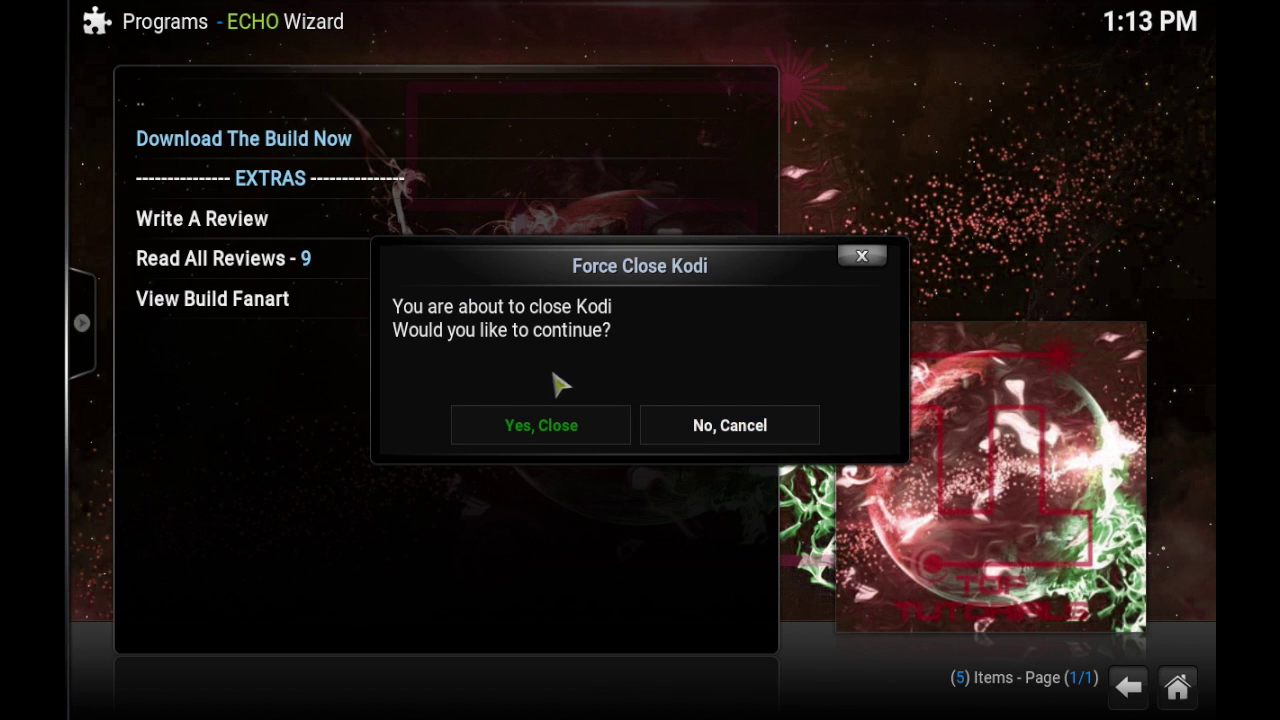
pyautogui.click(534, 420)
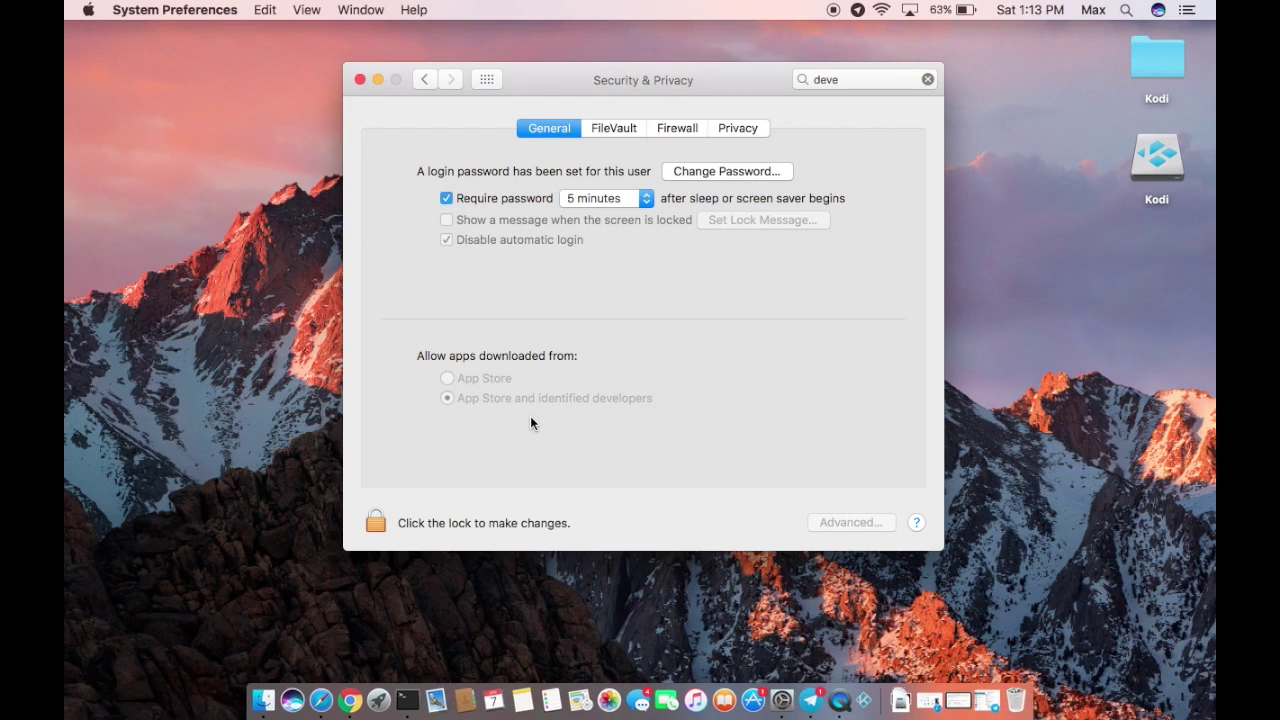
# Close System Preferences and relaunch Kodi from Launchpad by searching 'ko'.
pyautogui.click(361, 79)
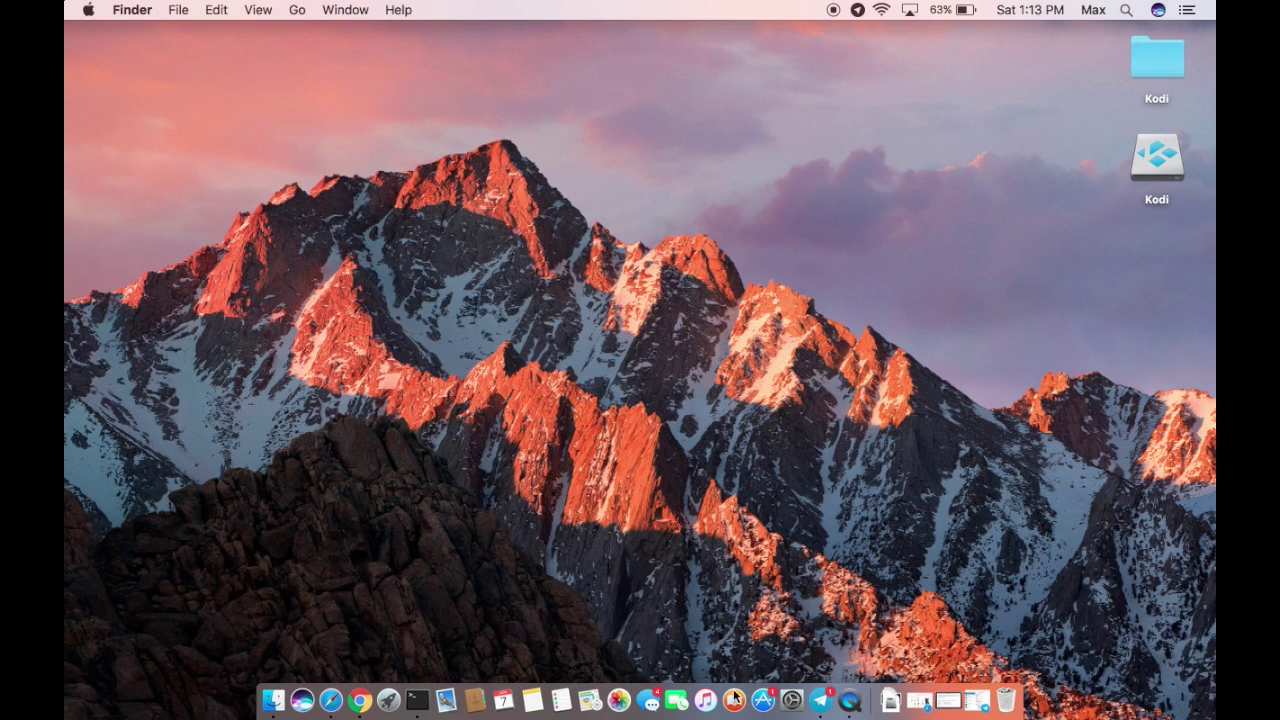
pyautogui.click(331, 701)
pyautogui.moveTo(340, 708); pyautogui.dragTo(385, 713)
pyautogui.click(386, 712)
pyautogui.write('ko')
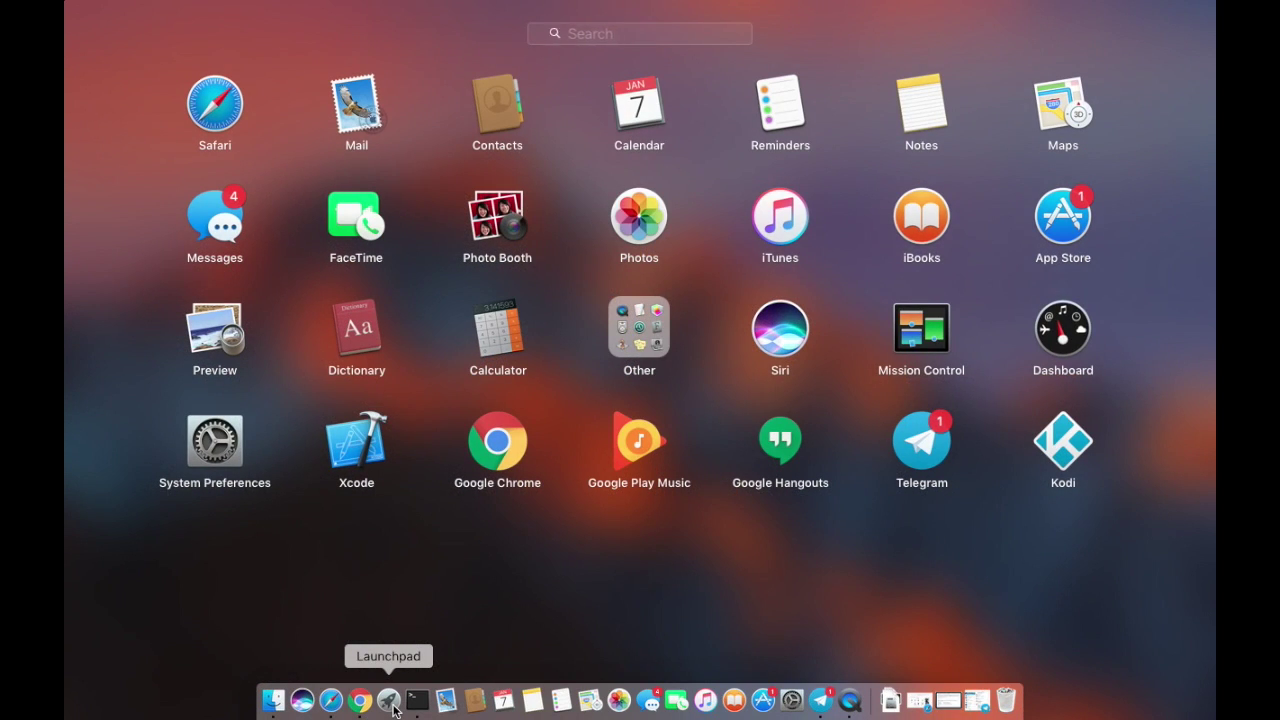
pyautogui.click(658, 121)
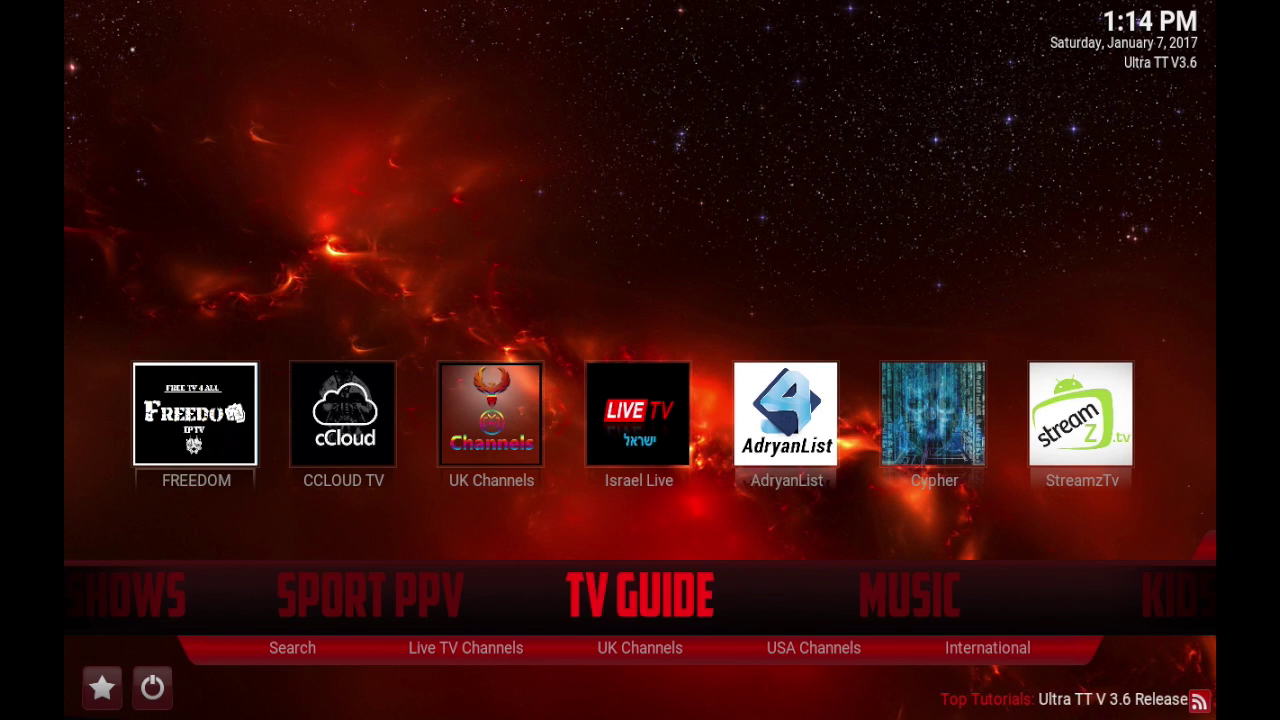
# Move the Ultra TT home menu from TV GUIDE past TV SHOWS to MOVIES.
pyautogui.press('Left')
pyautogui.press('Left')
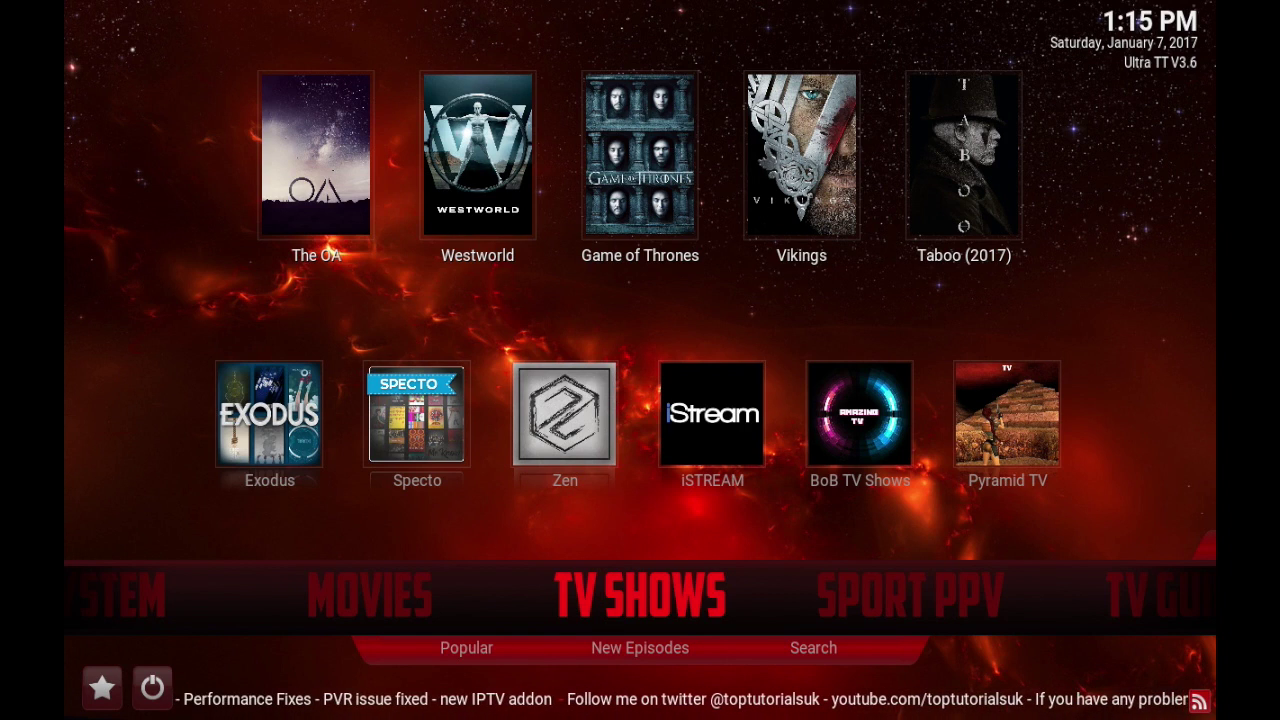
pyautogui.press('Left')
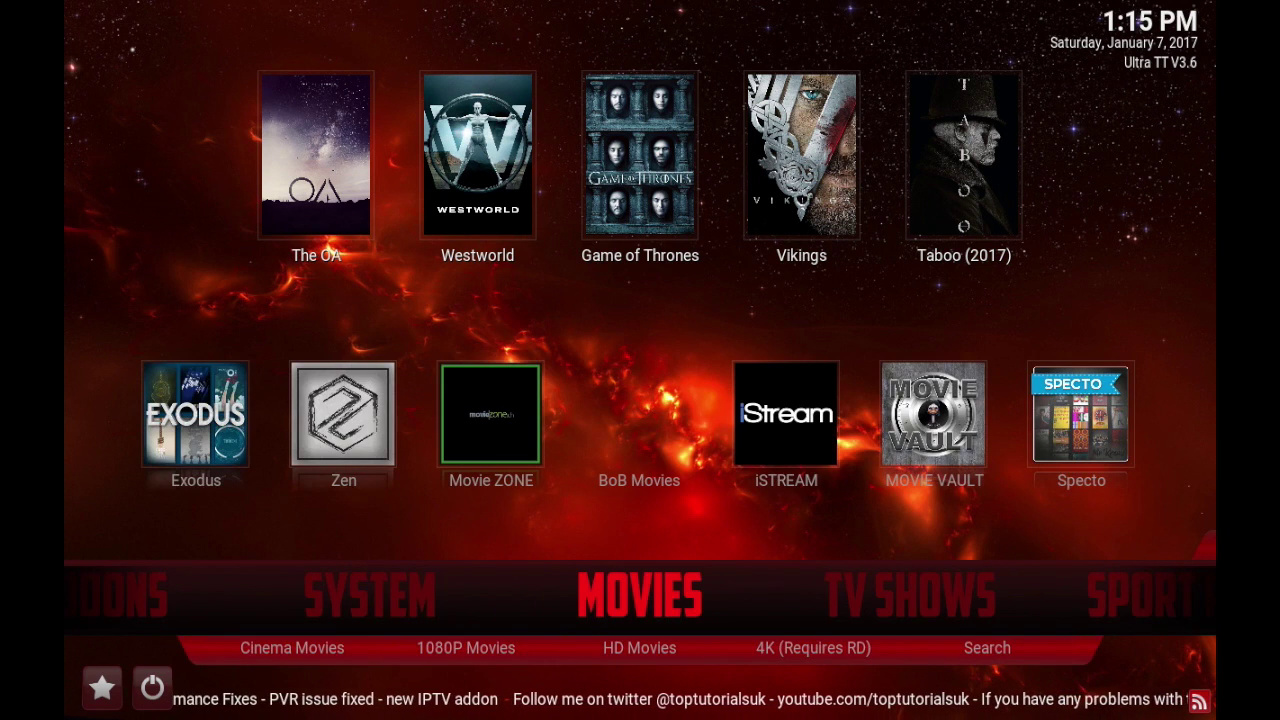